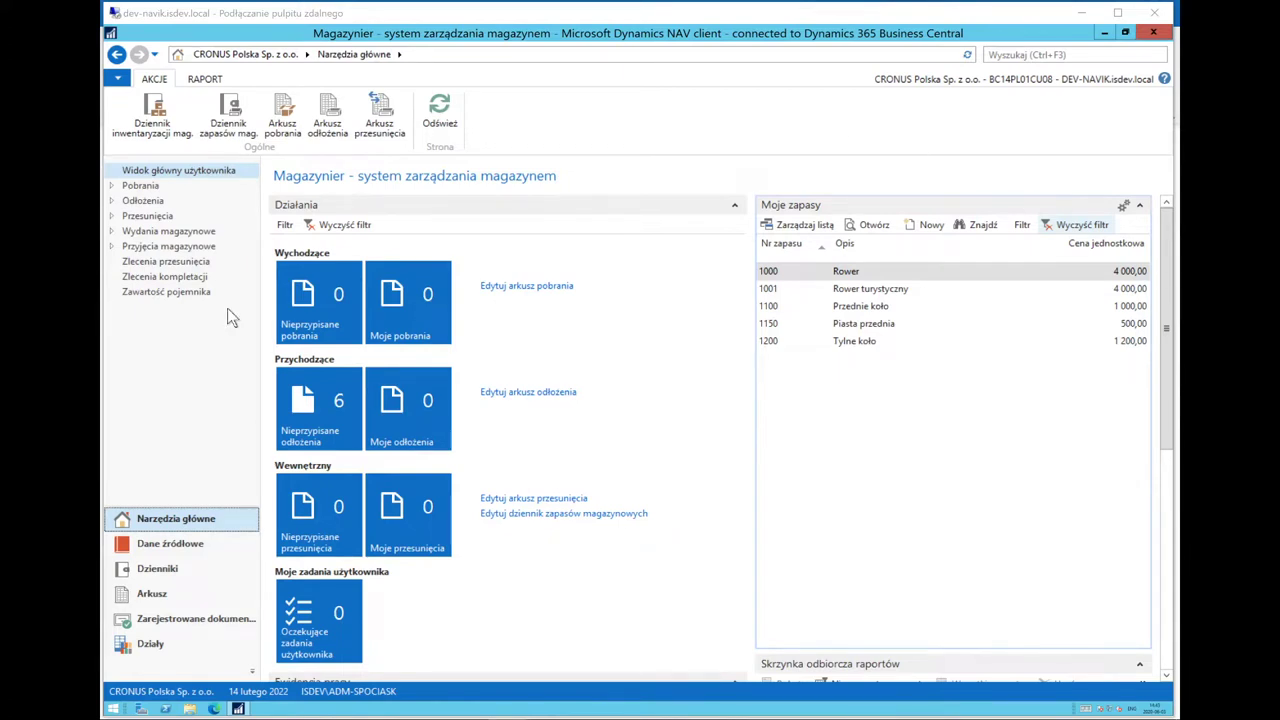
# Start a new transfer order from the warehouse department's Zlecenia przesunięcia and view the available in-transit locations.
pyautogui.click(194, 648)
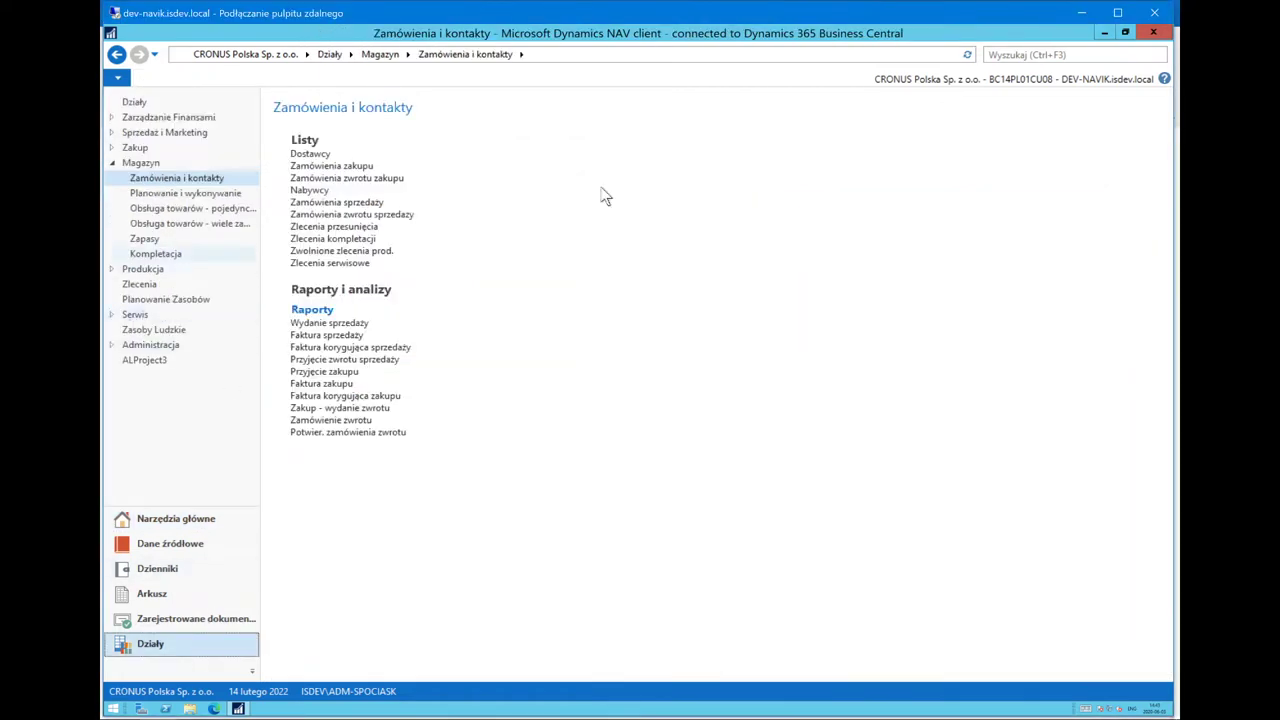
pyautogui.click(347, 228)
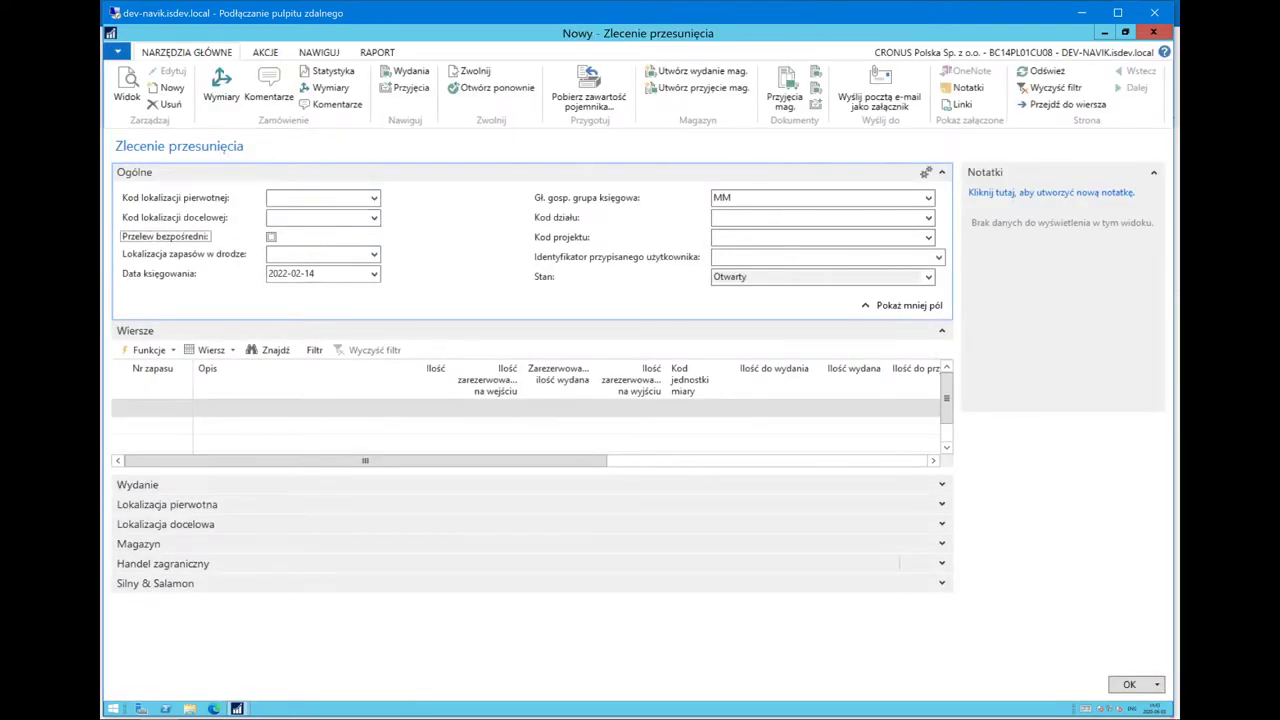
pyautogui.click(374, 256)
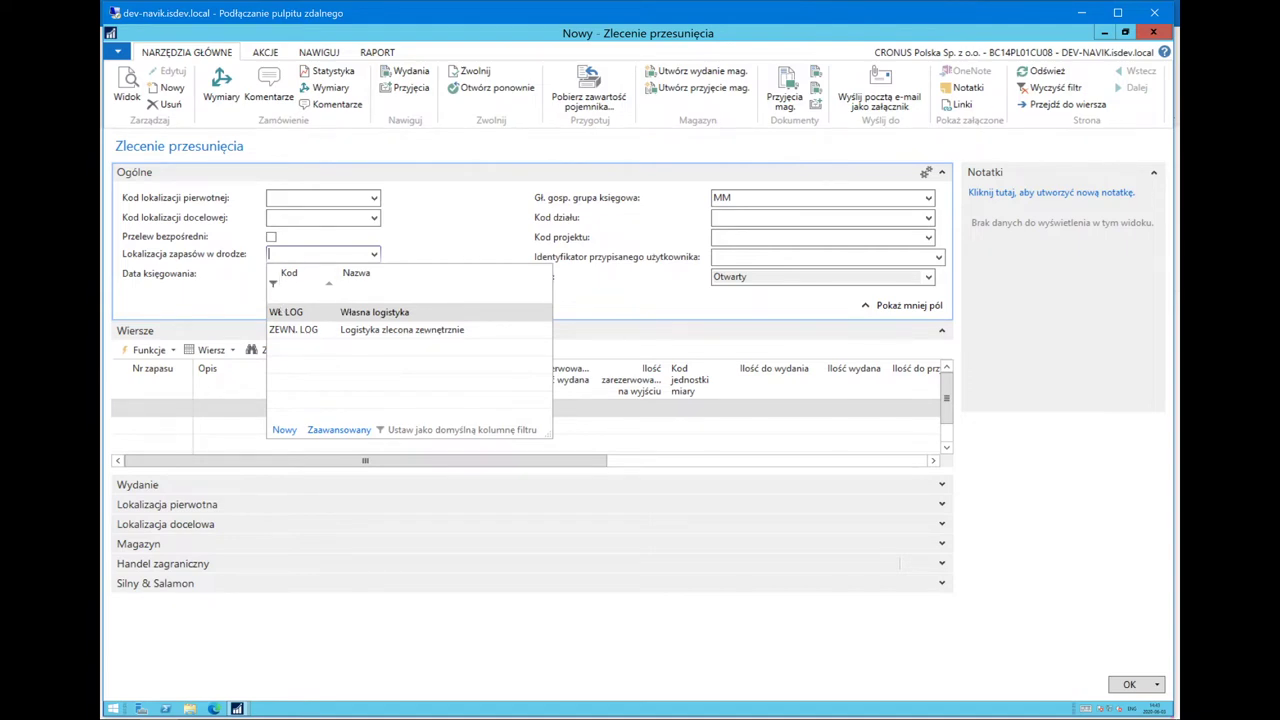
pyautogui.click(314, 218)
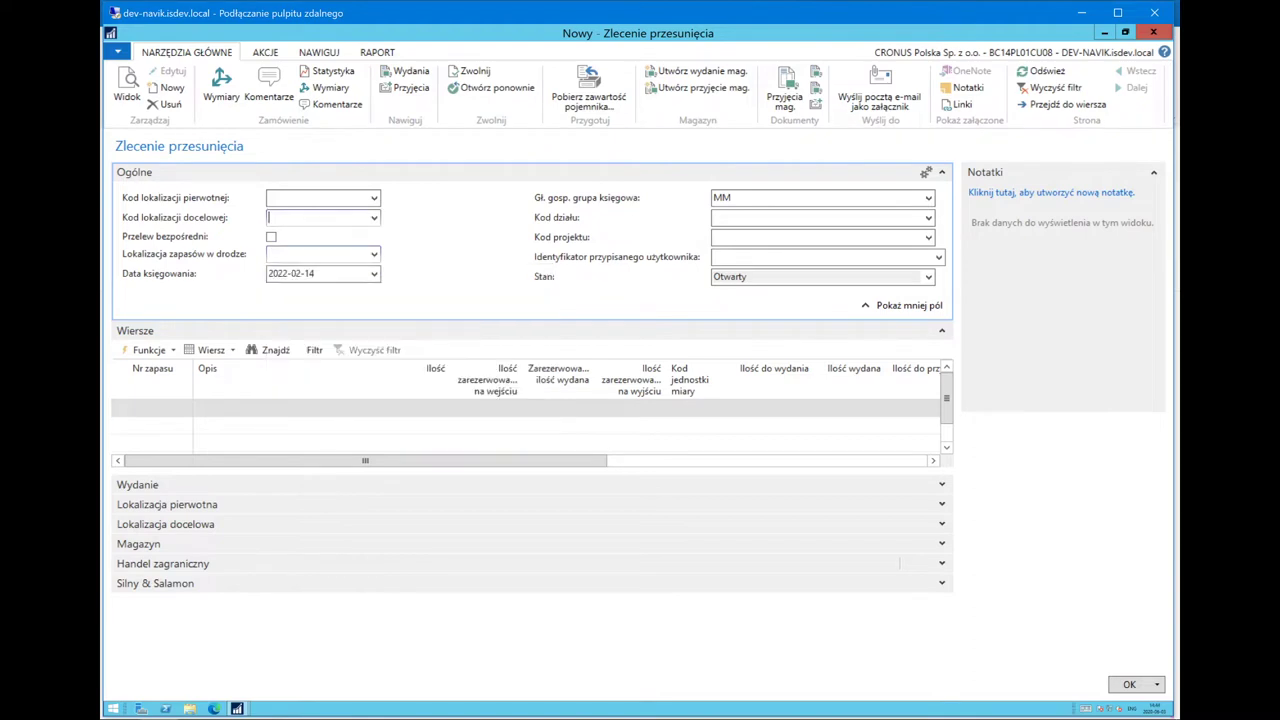
# Set the transfer order's source location to KOLOROWY, destination to ZIELONY and in-transit location to WŁ LOG.
pyautogui.moveTo(140, 245)
pyautogui.click(310, 198)
pyautogui.click(374, 198)
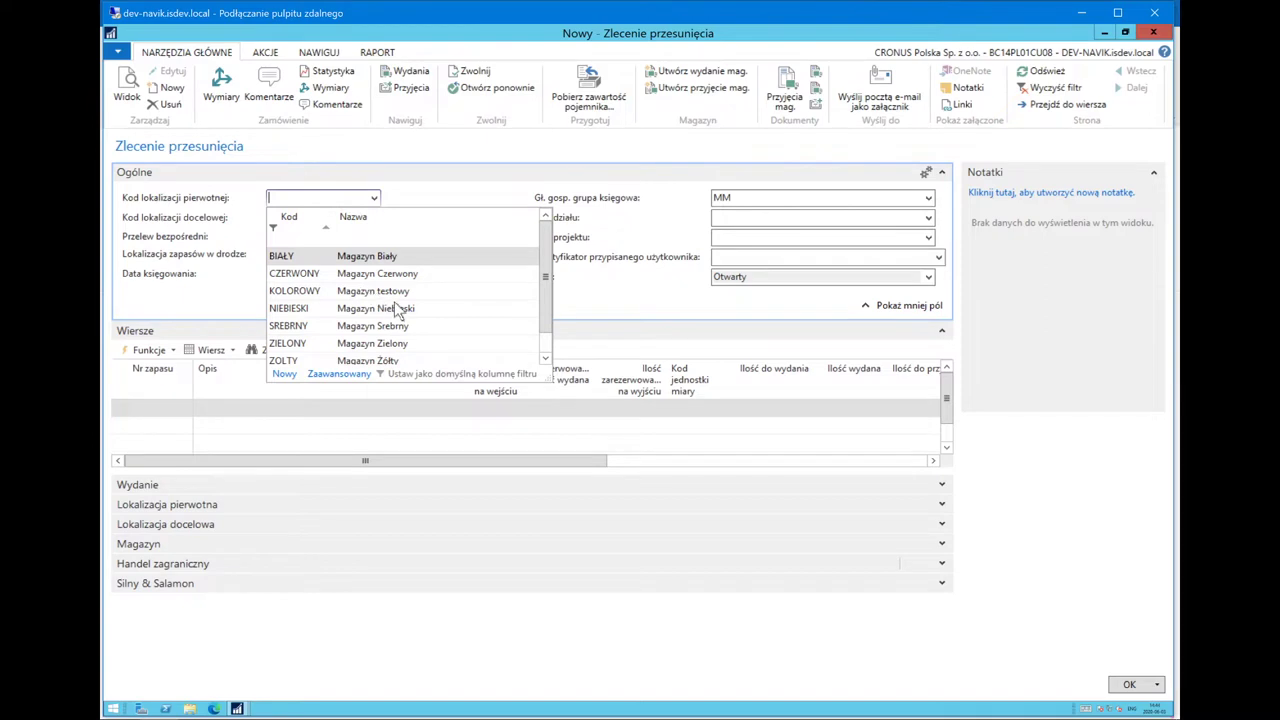
pyautogui.click(359, 291)
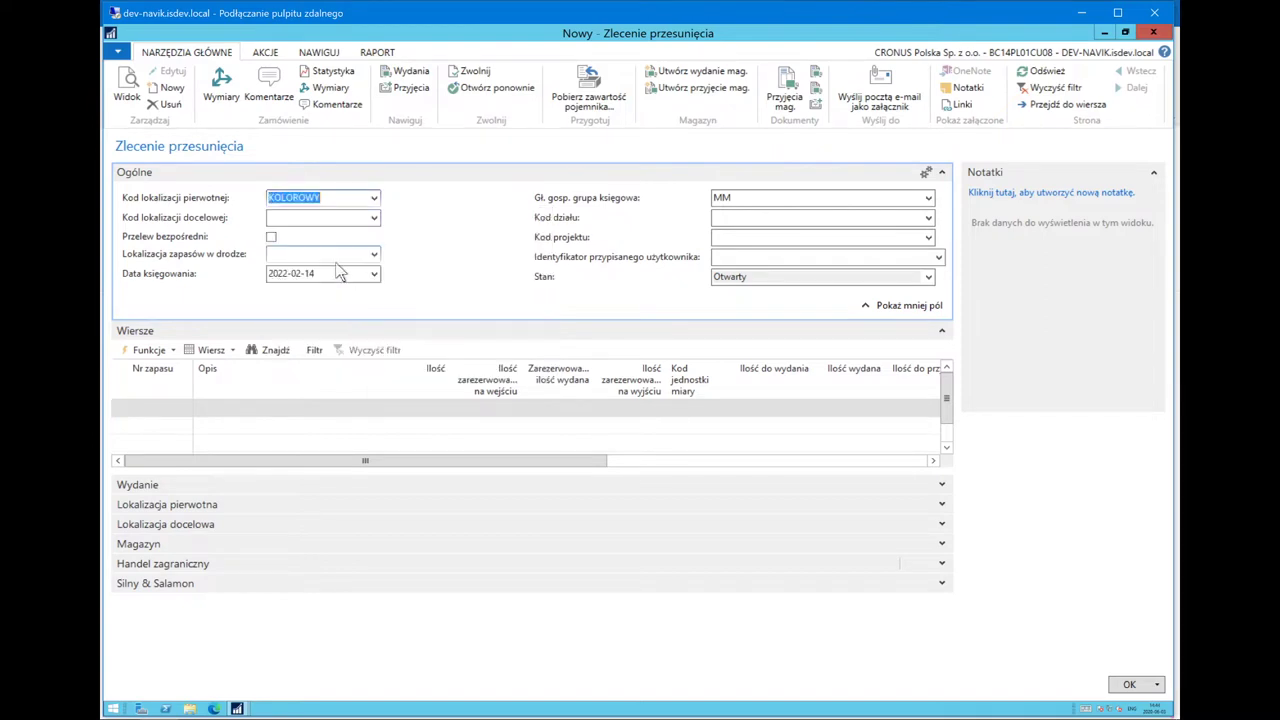
pyautogui.click(375, 218)
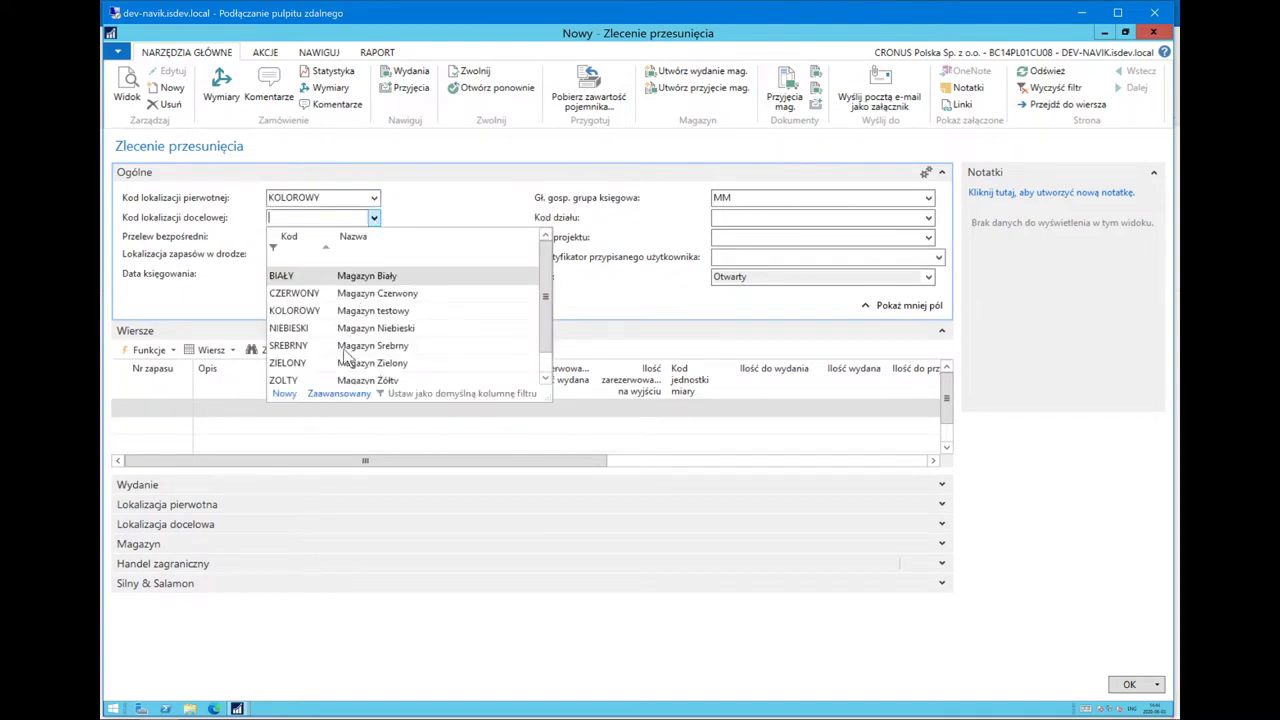
pyautogui.click(347, 370)
pyautogui.press('Tab')
pyautogui.press('Tab')
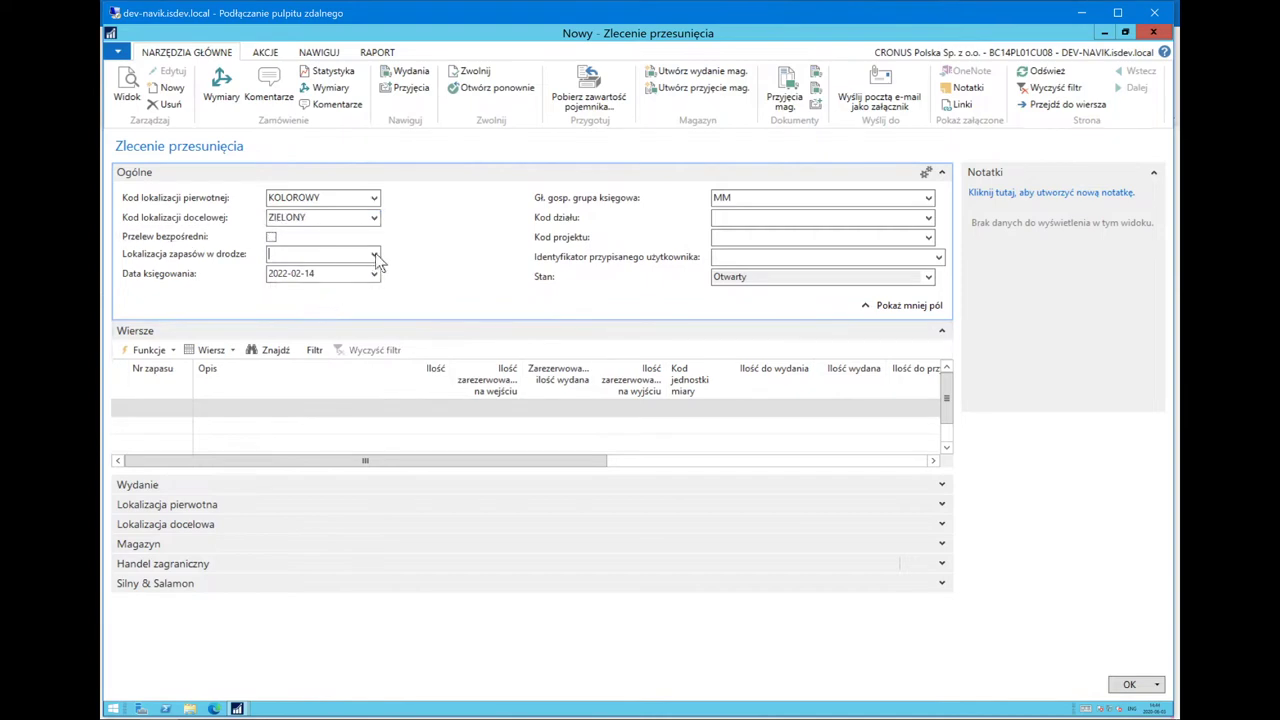
pyautogui.click(374, 255)
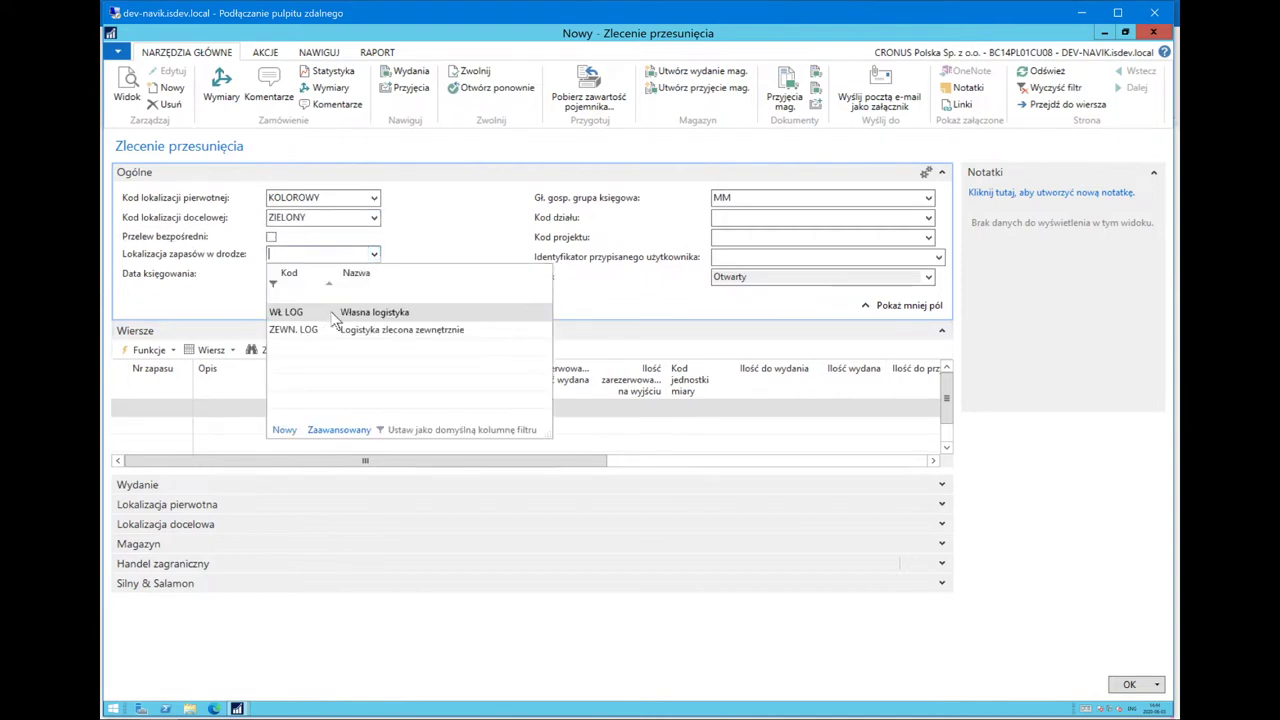
pyautogui.click(333, 313)
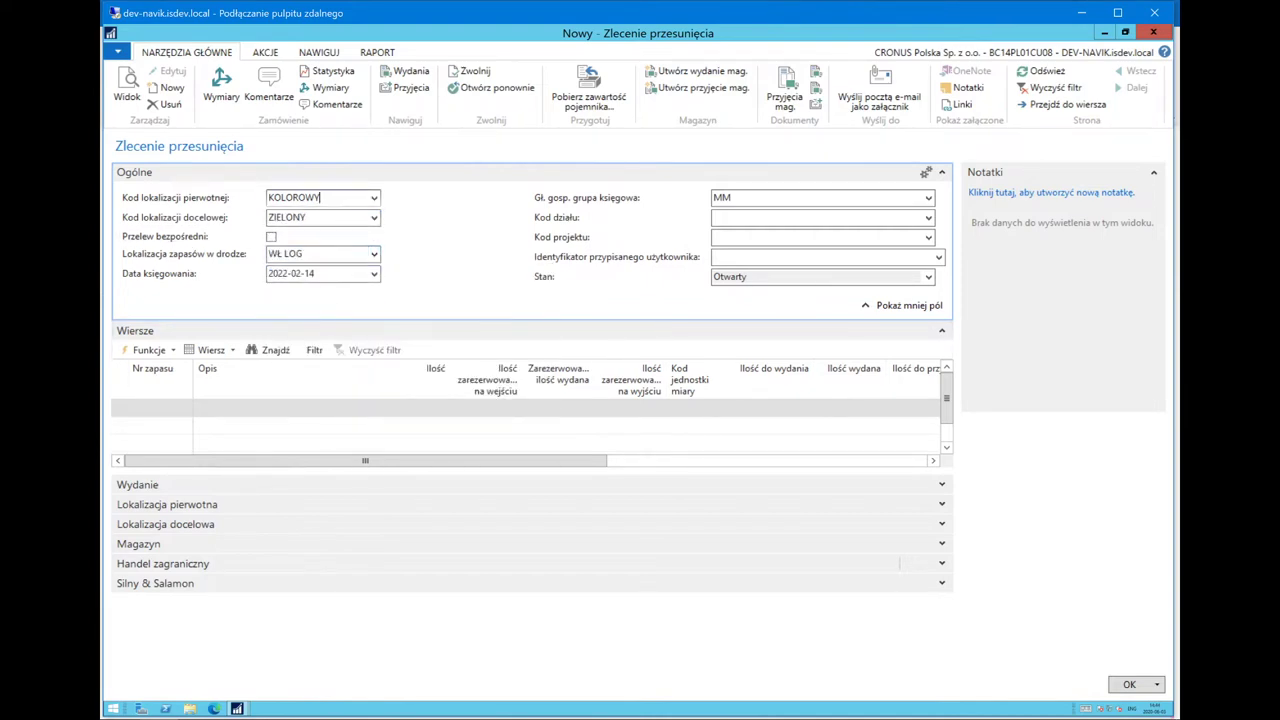
# Open the KOLOROWY location card from the location list and examine its warehouse handling requirements.
pyautogui.rightClick(332, 199)
pyautogui.click(400, 226)
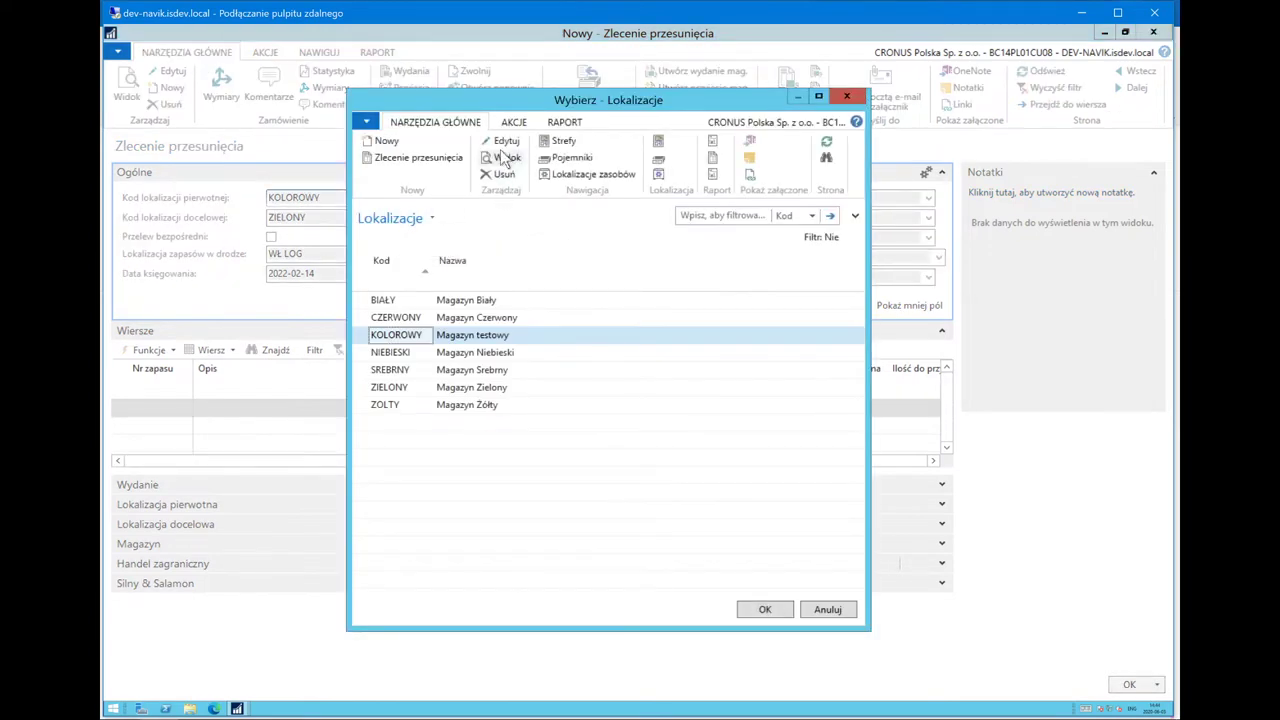
pyautogui.click(506, 143)
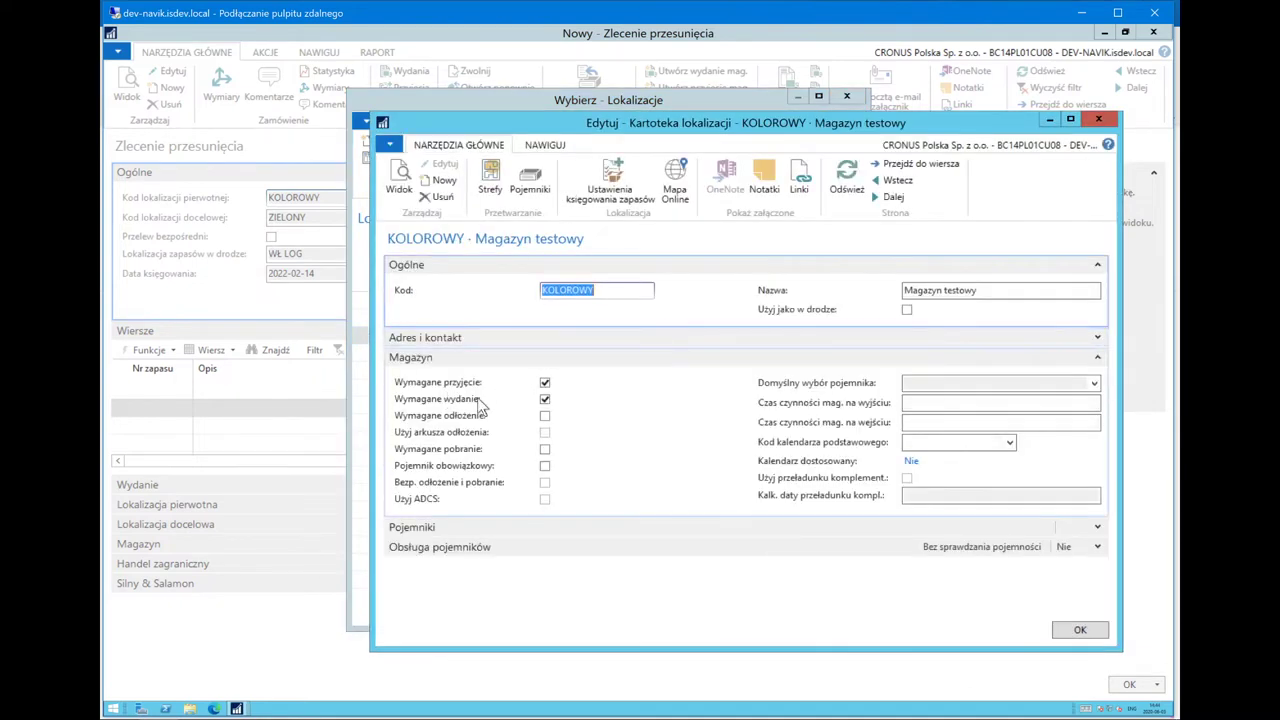
pyautogui.press('Escape')
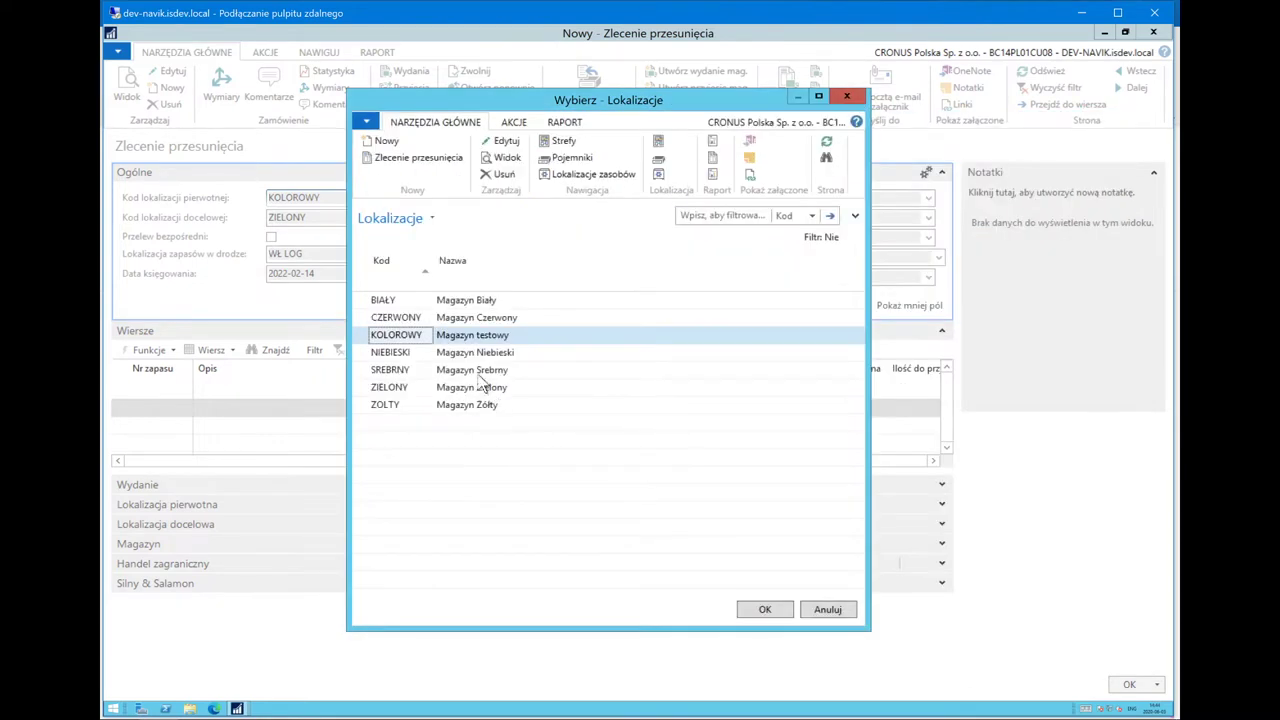
# Examine the warehouse handling requirements on the ZIELONY location card, and return to the transfer order.
pyautogui.click(478, 370)
pyautogui.click(478, 390)
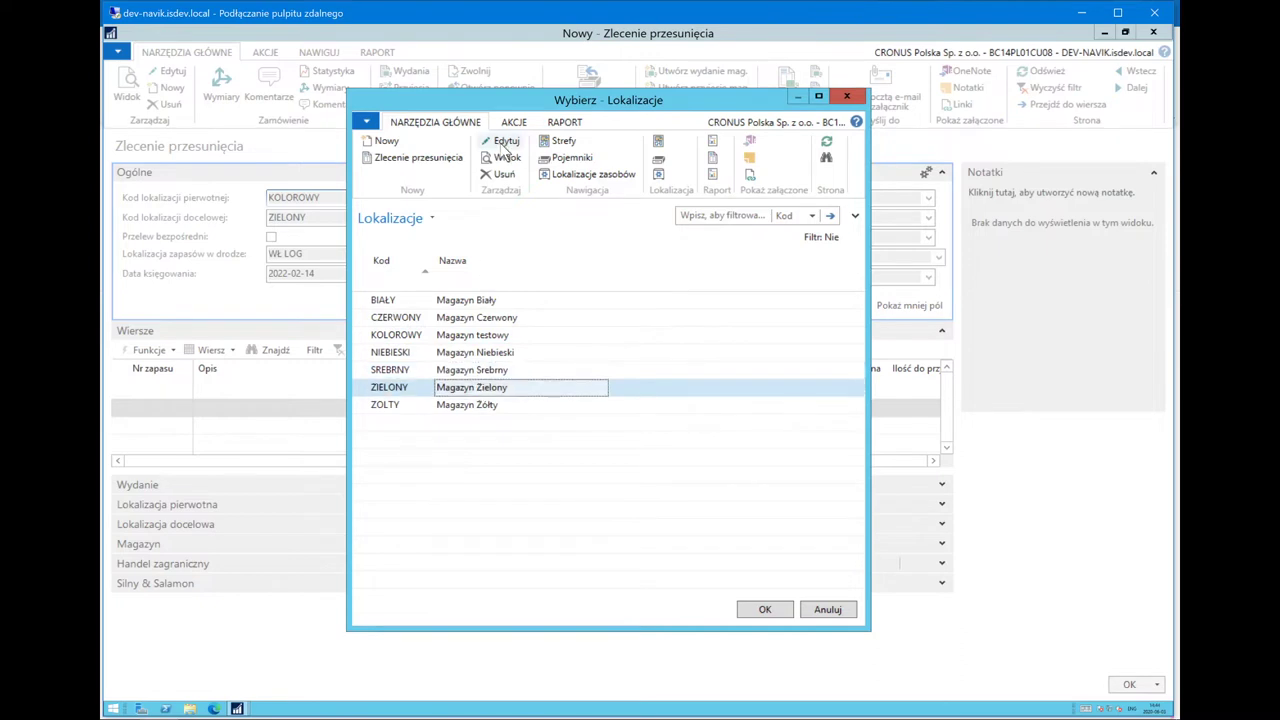
pyautogui.click(506, 141)
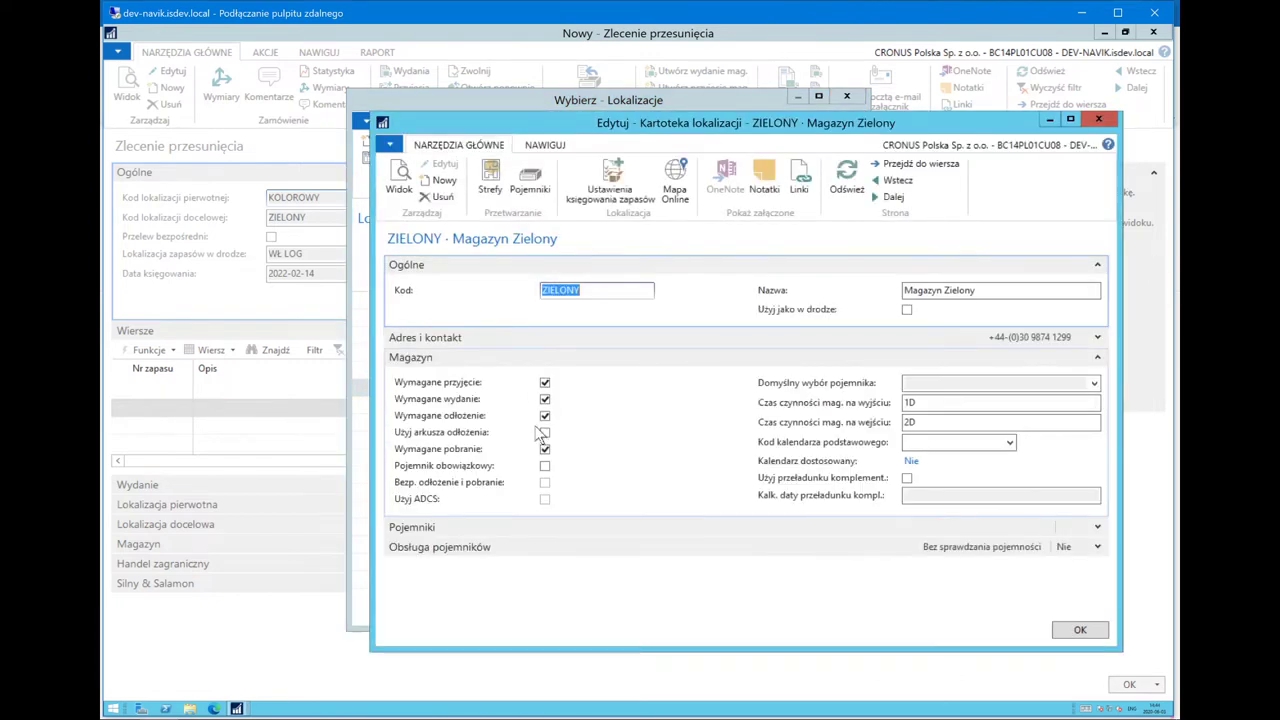
pyautogui.press('Escape')
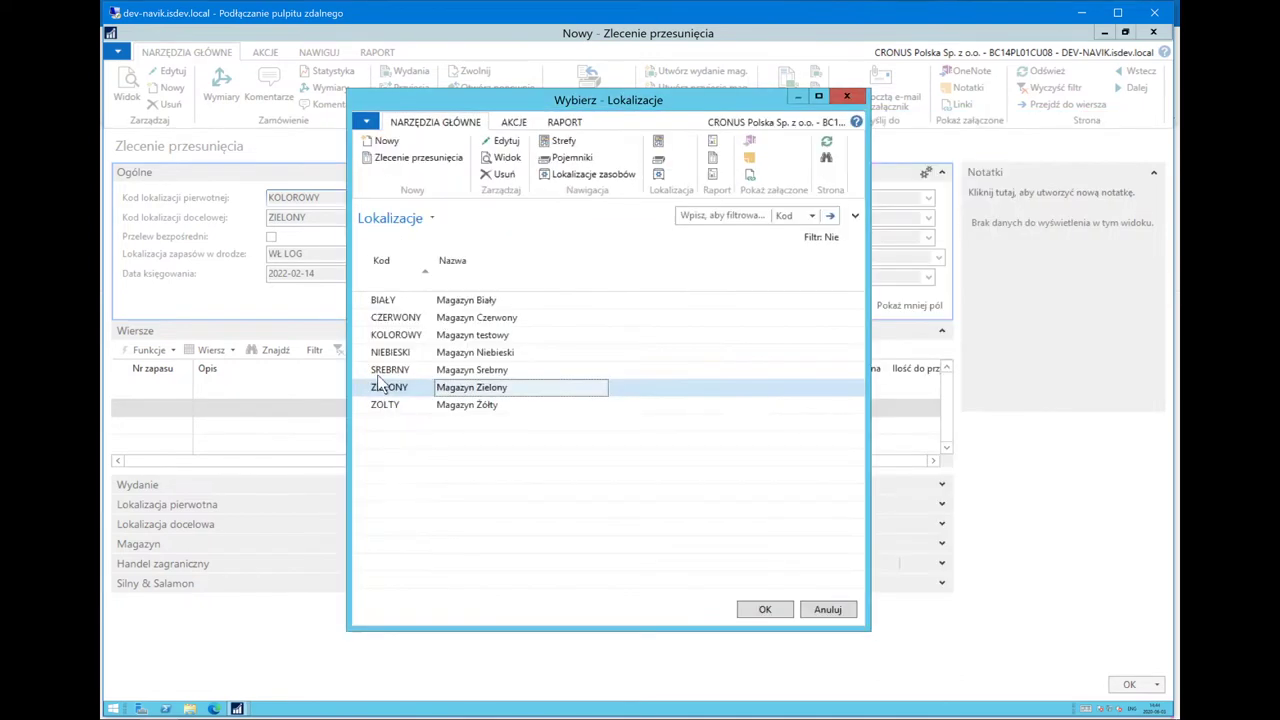
pyautogui.doubleClick(380, 383)
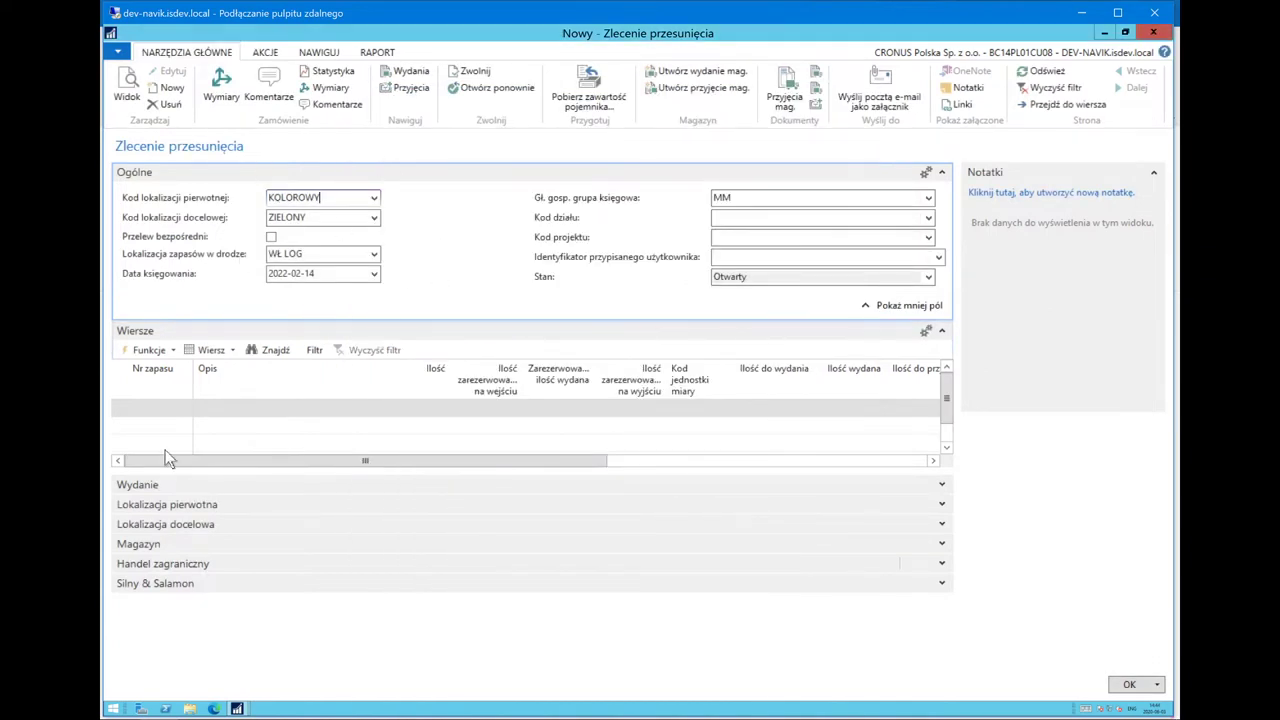
# Add a transfer line for item 1100 Przednie koło with a quantity of 10.
pyautogui.click(152, 405)
pyautogui.click(188, 412)
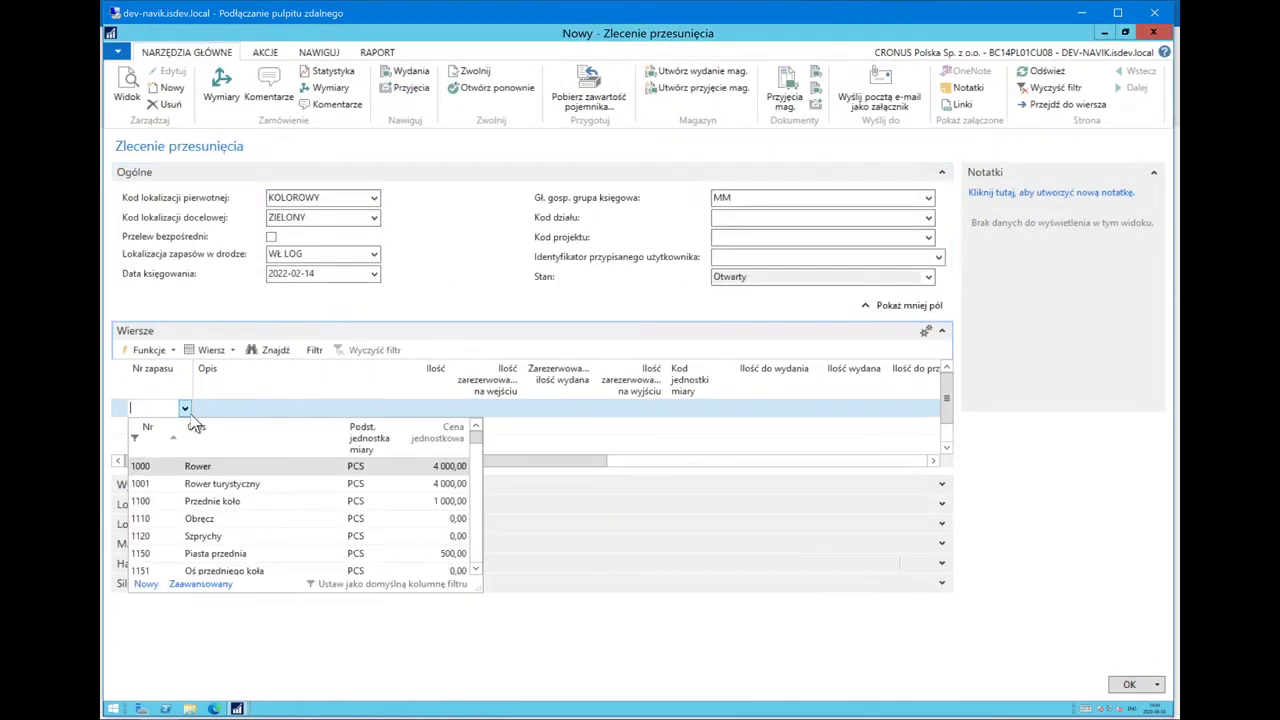
pyautogui.click(215, 502)
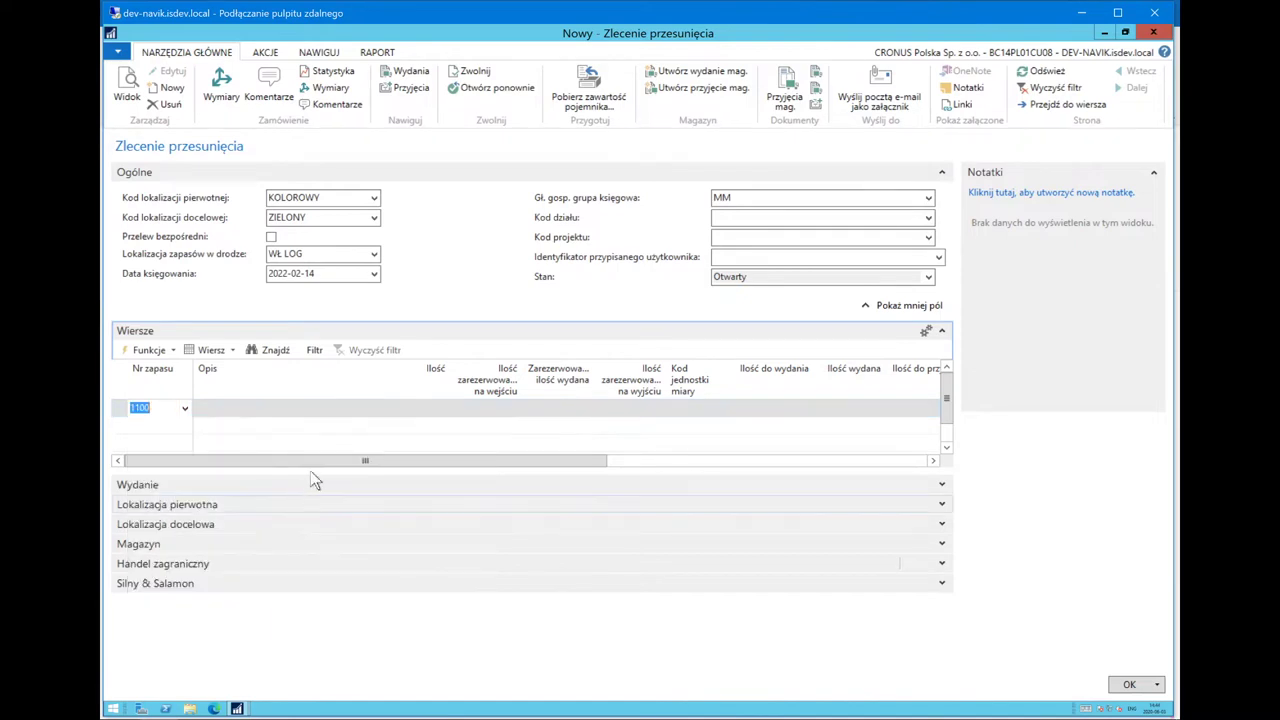
pyautogui.press('Tab')
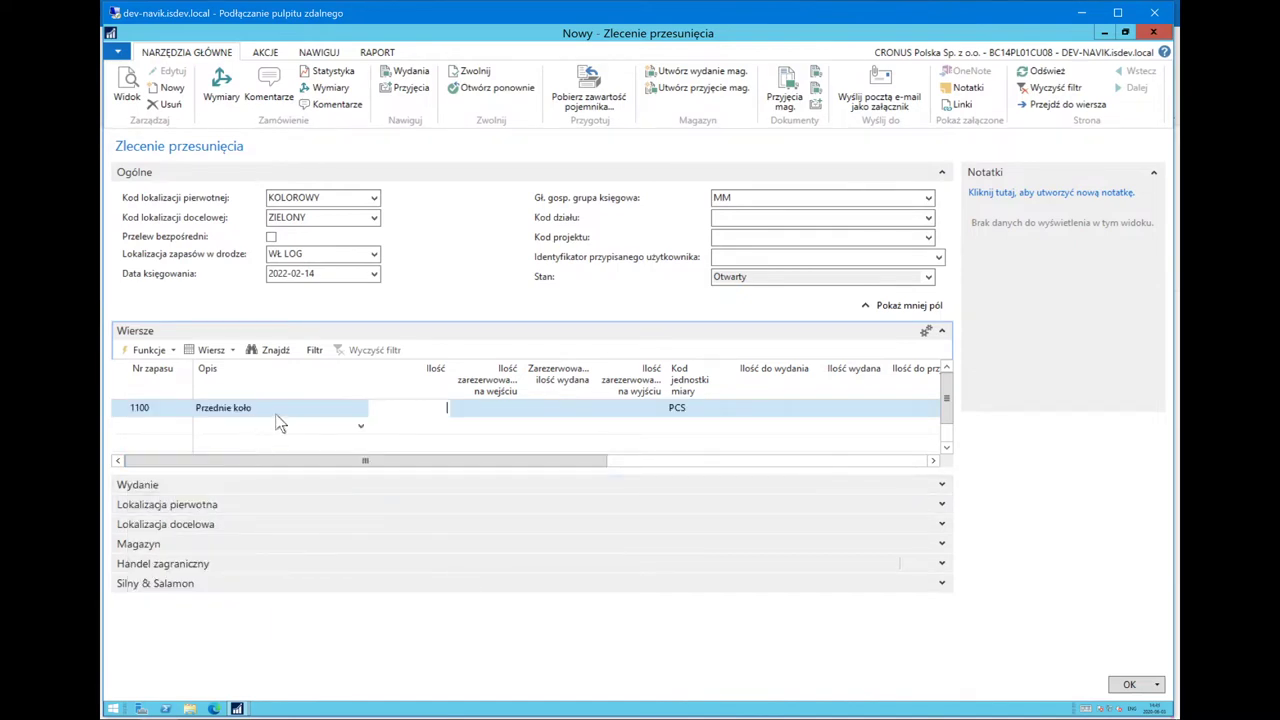
pyautogui.press('Tab')
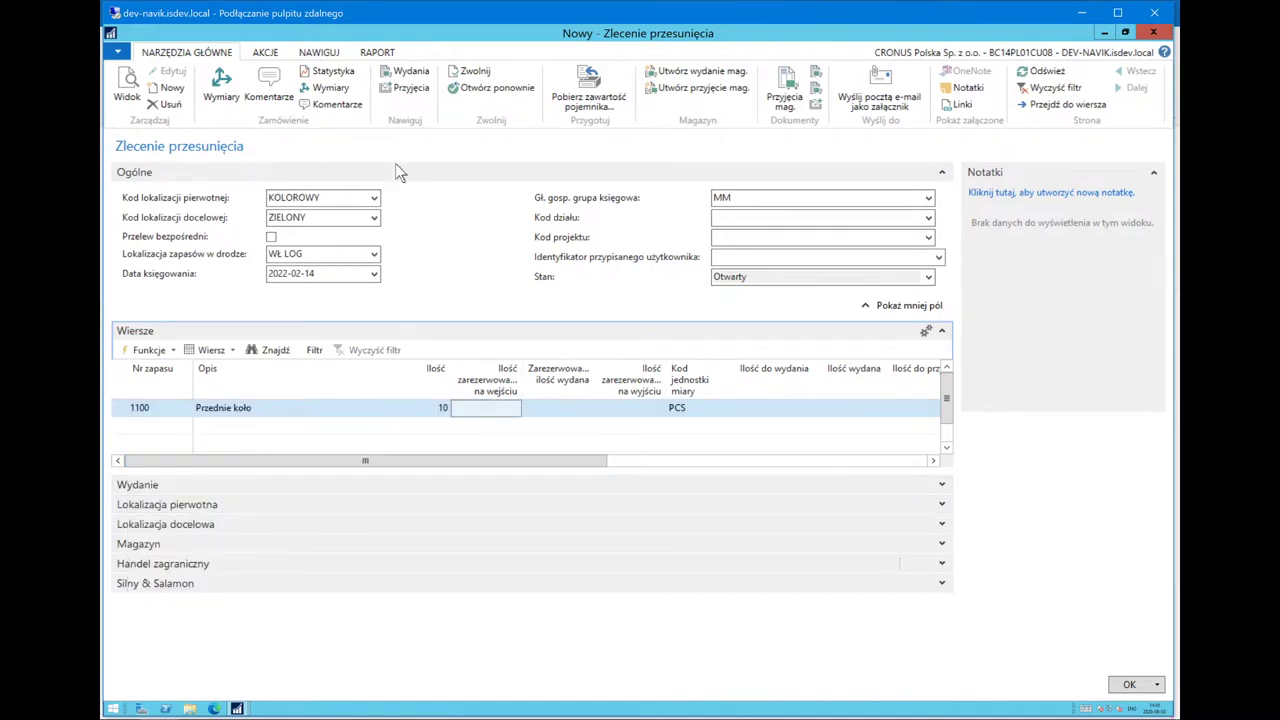
# Release the transfer order and create a warehouse shipment for it.
pyautogui.click(476, 71)
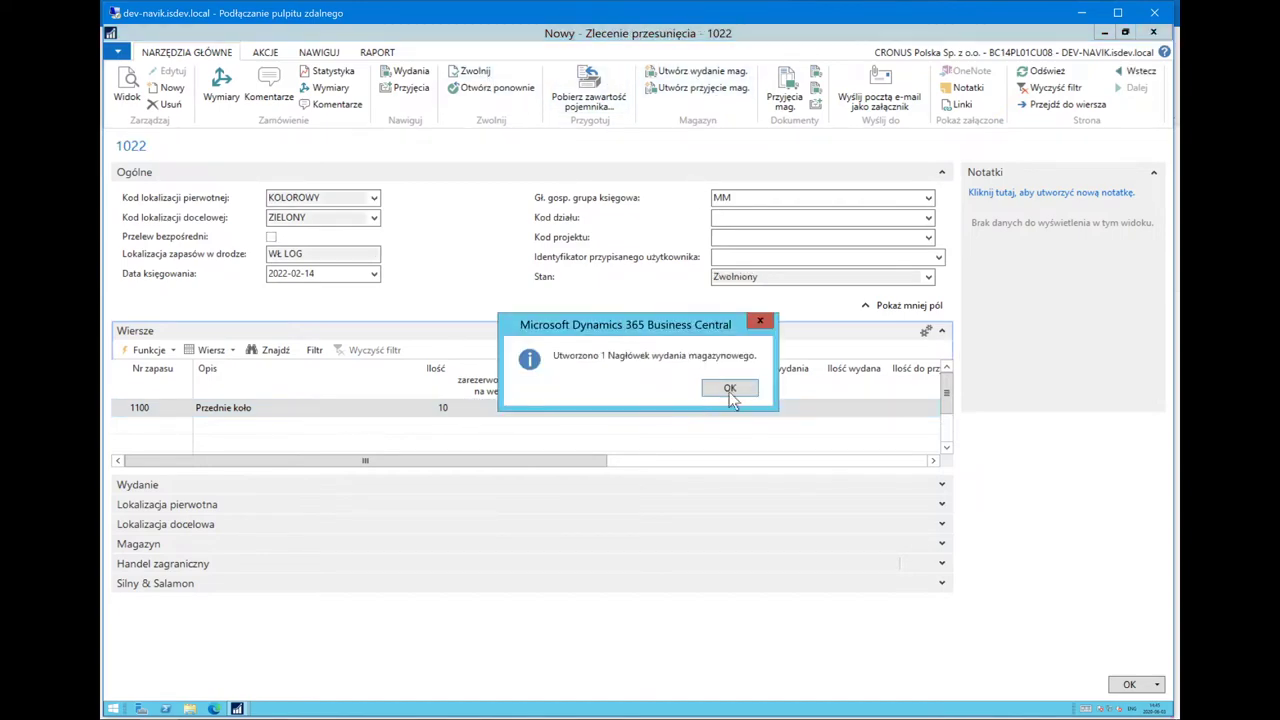
pyautogui.click(730, 392)
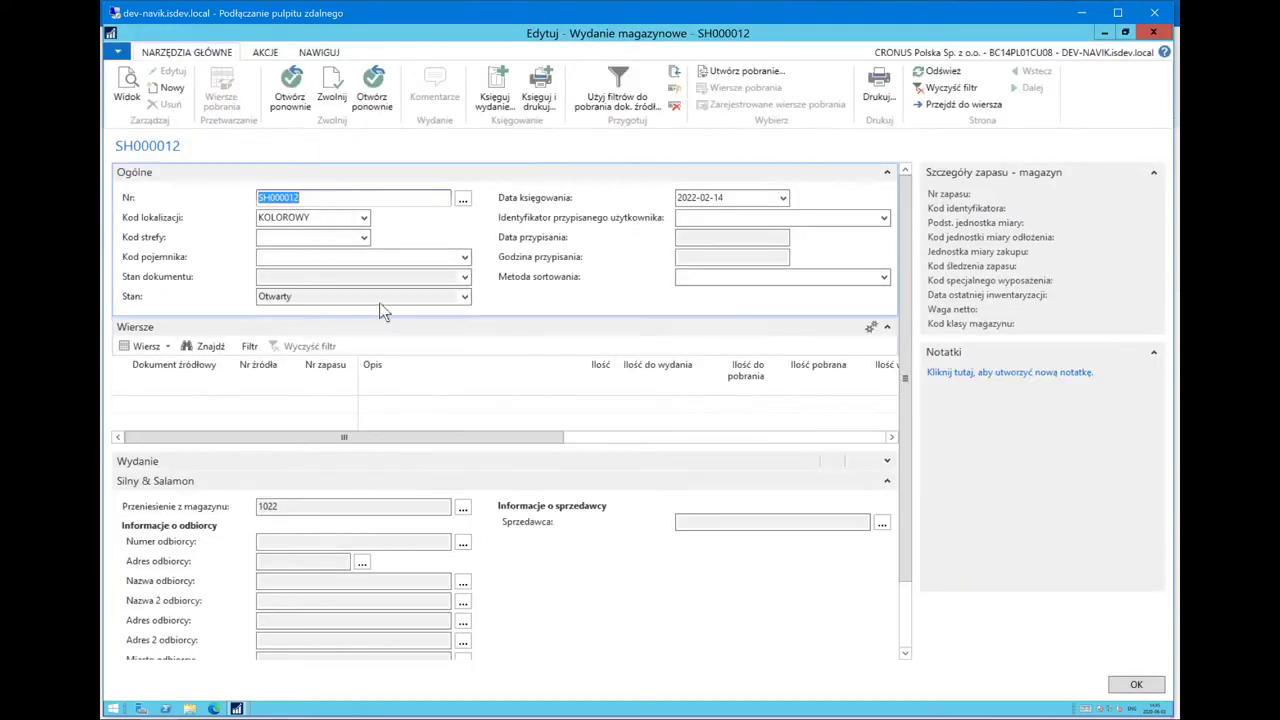
# Post the warehouse shipment and return to the transfer order.
pyautogui.click(500, 92)
pyautogui.click(612, 390)
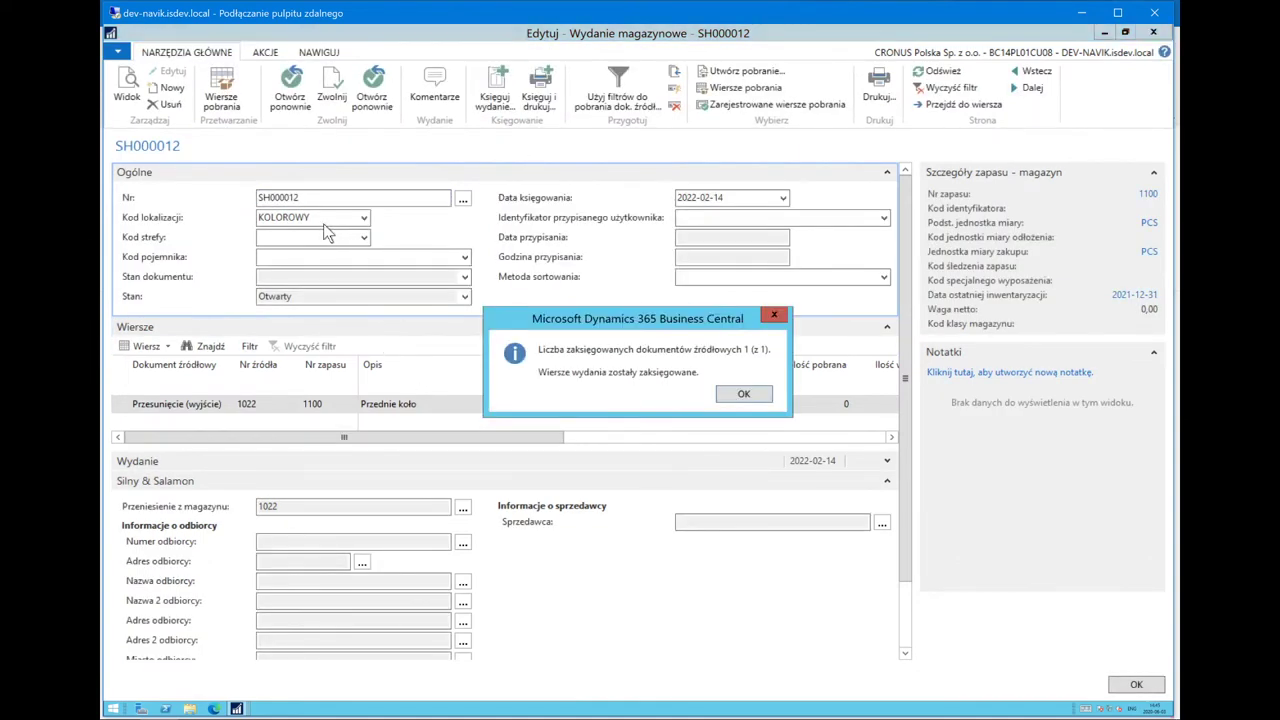
pyautogui.click(728, 396)
pyautogui.click(1153, 32)
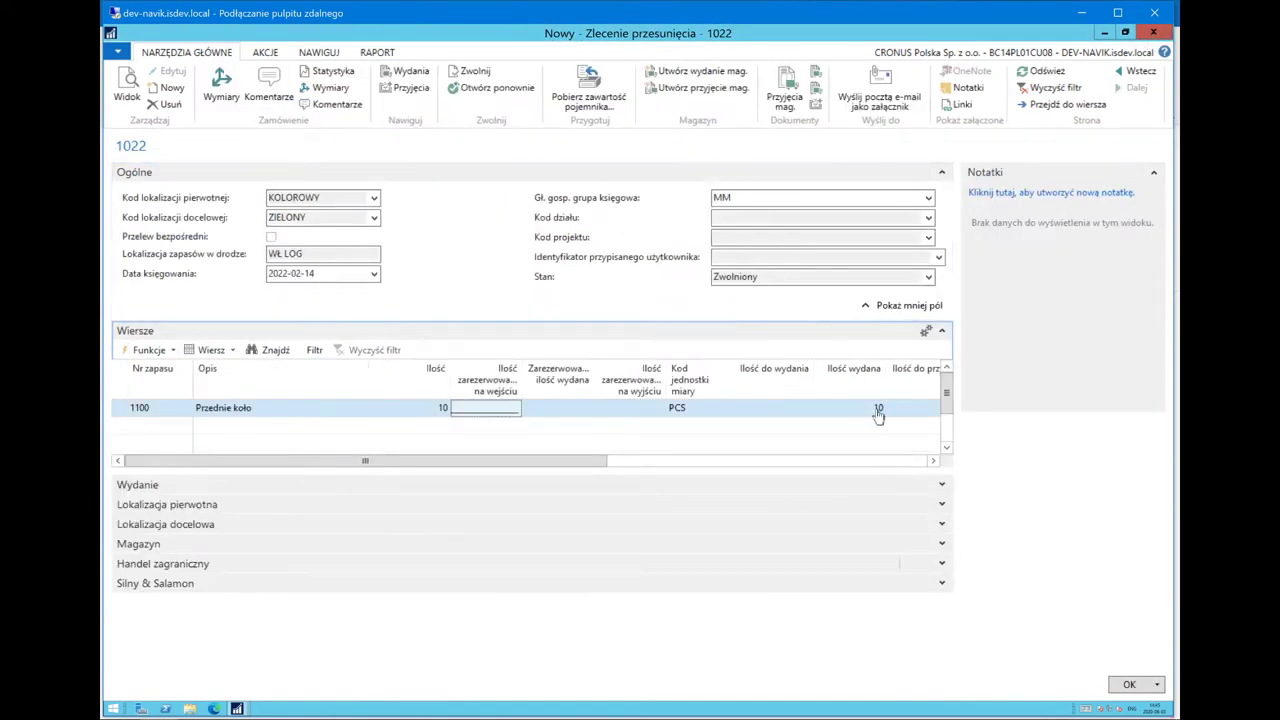
# Create a warehouse receipt for the transfer order and check its location code.
pyautogui.click(706, 90)
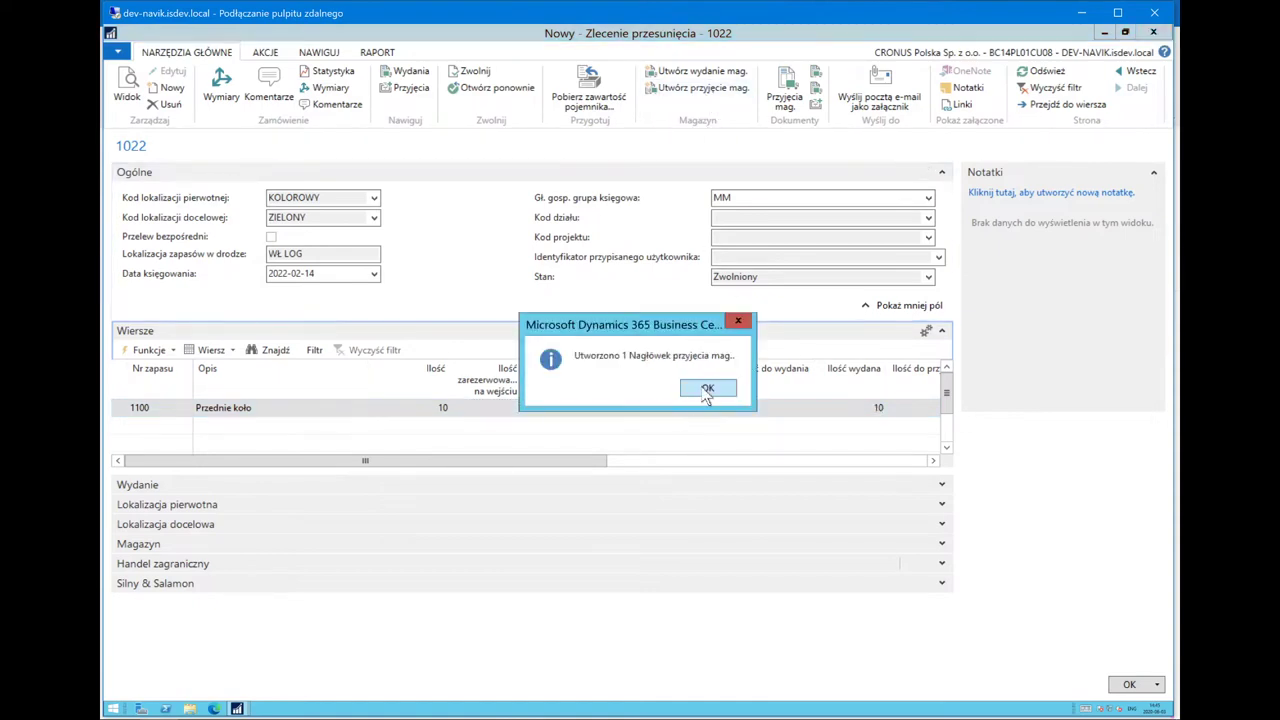
pyautogui.click(706, 391)
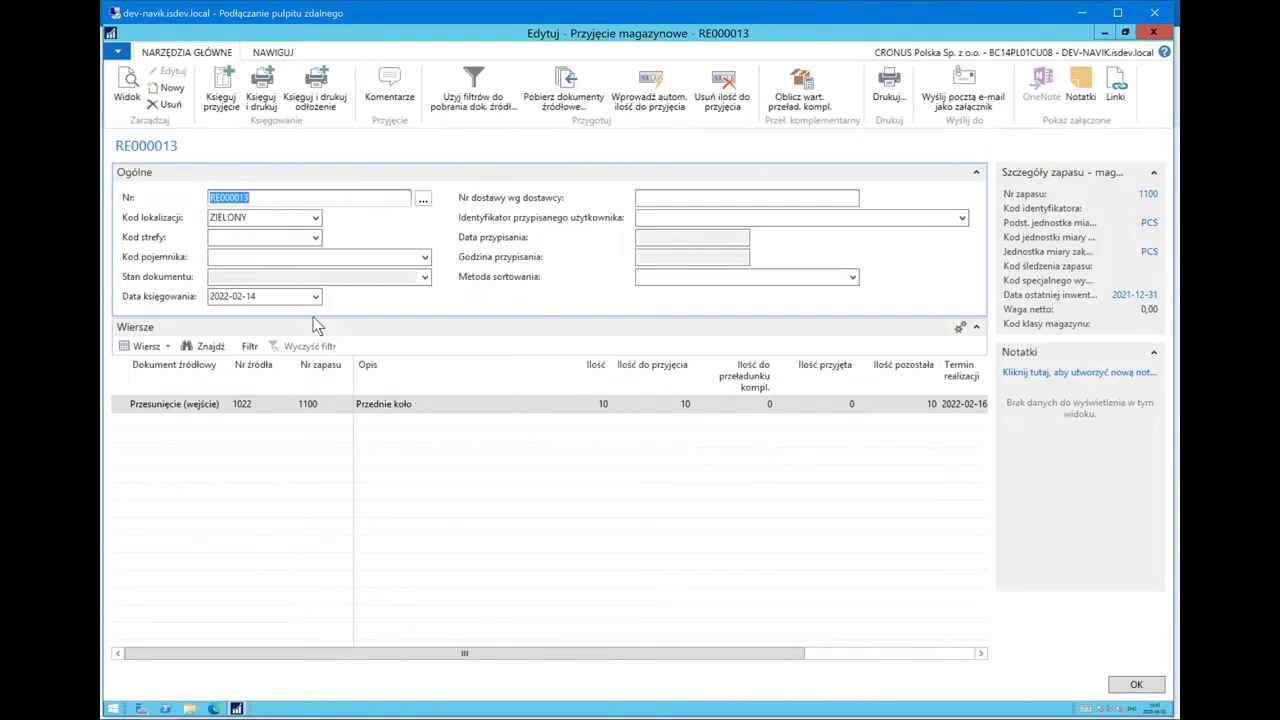
pyautogui.press('Tab')
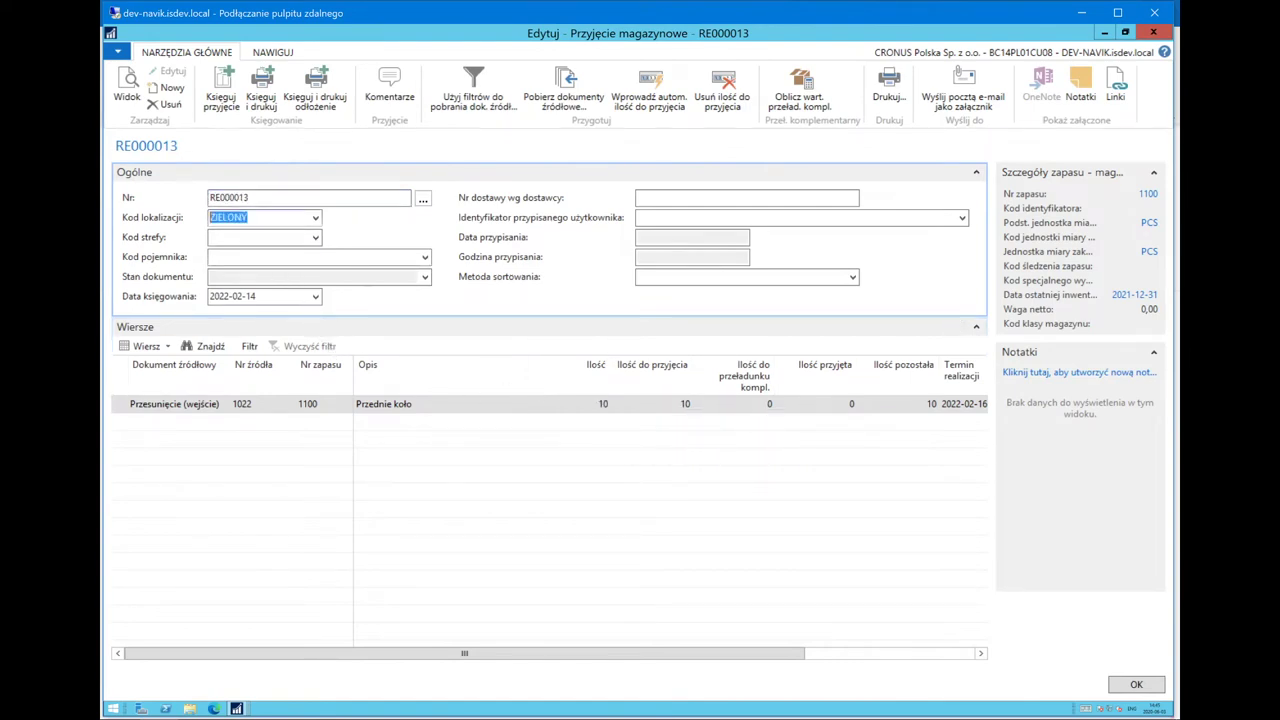
pyautogui.click(265, 220)
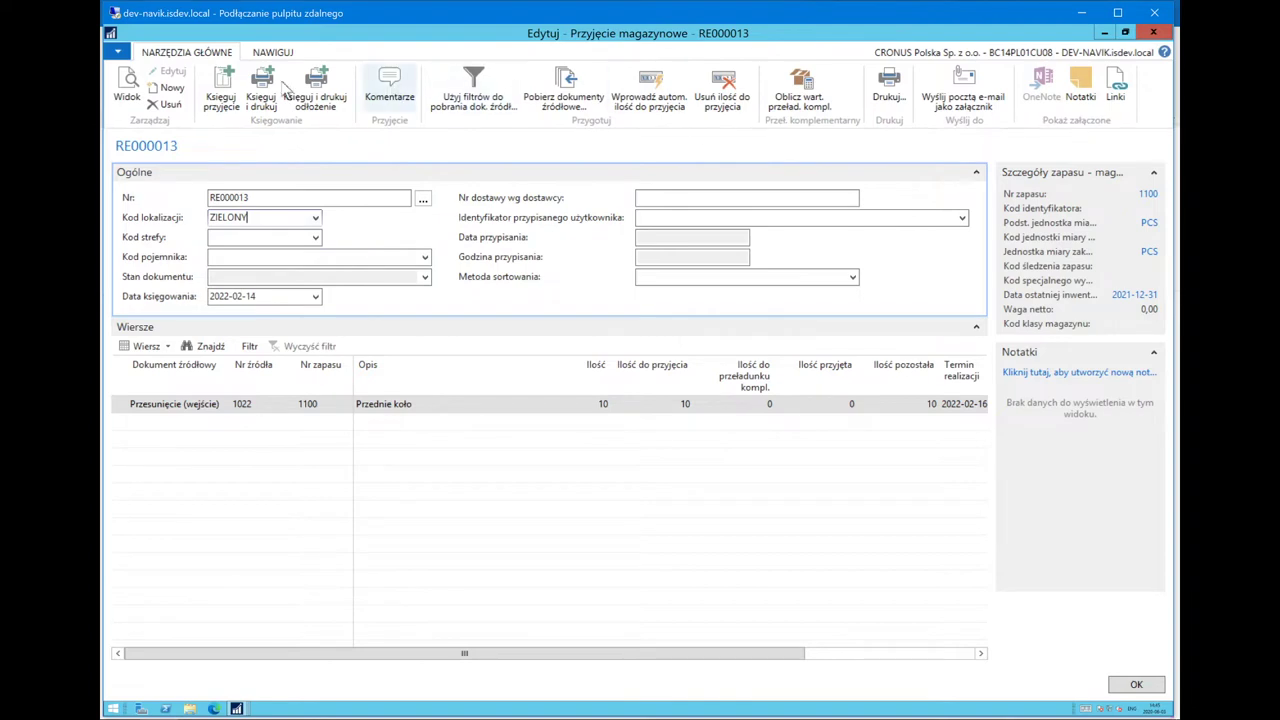
# Post the warehouse receipt at ZIELONY and return to the transfer order list.
pyautogui.click(231, 90)
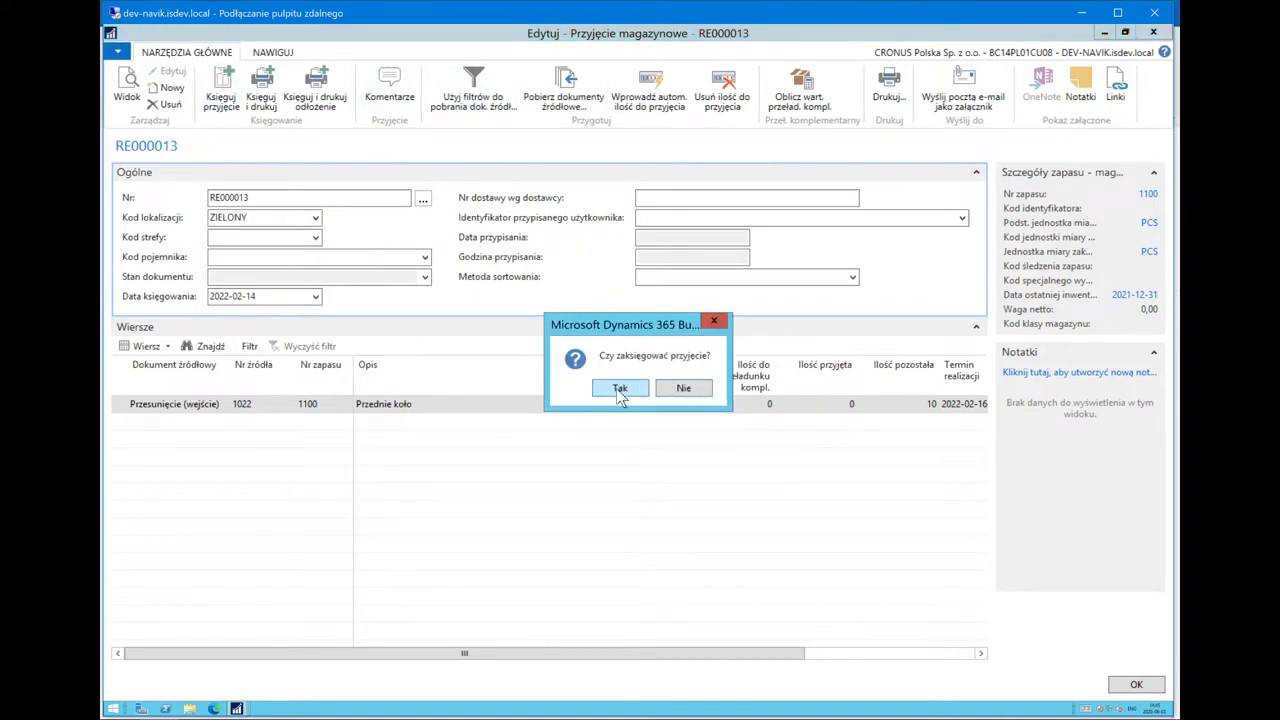
pyautogui.click(619, 390)
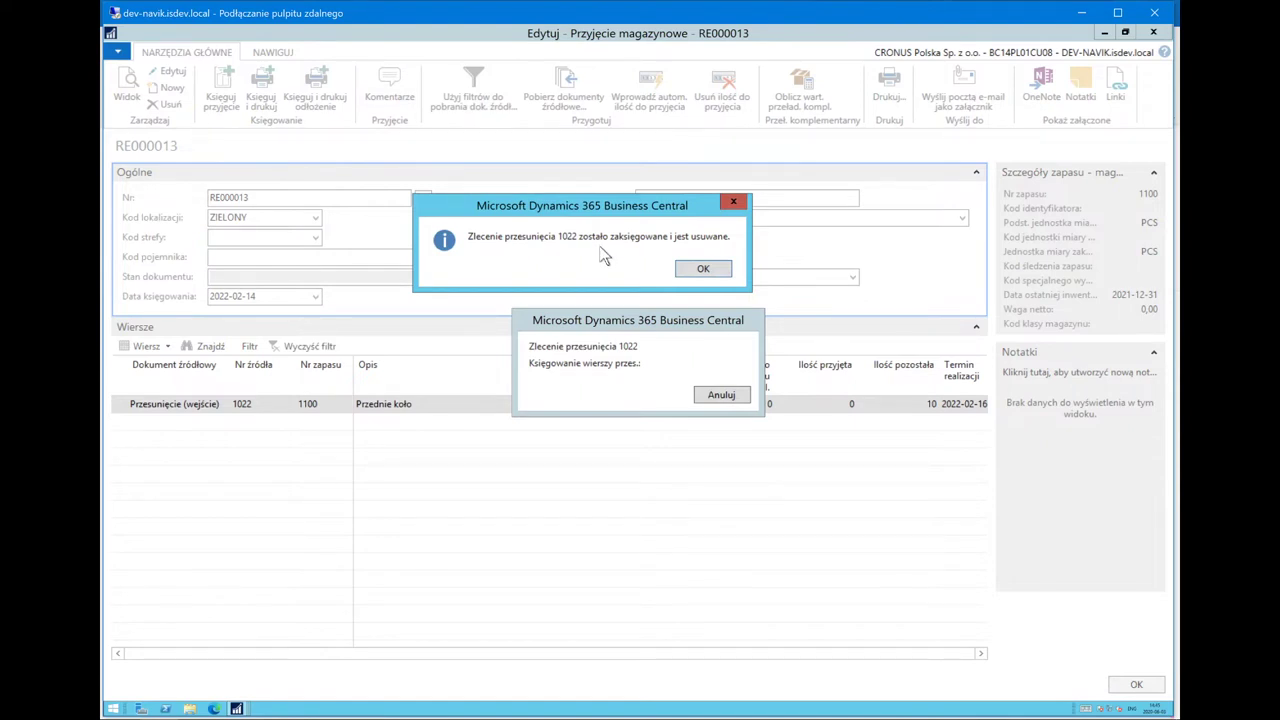
pyautogui.click(703, 270)
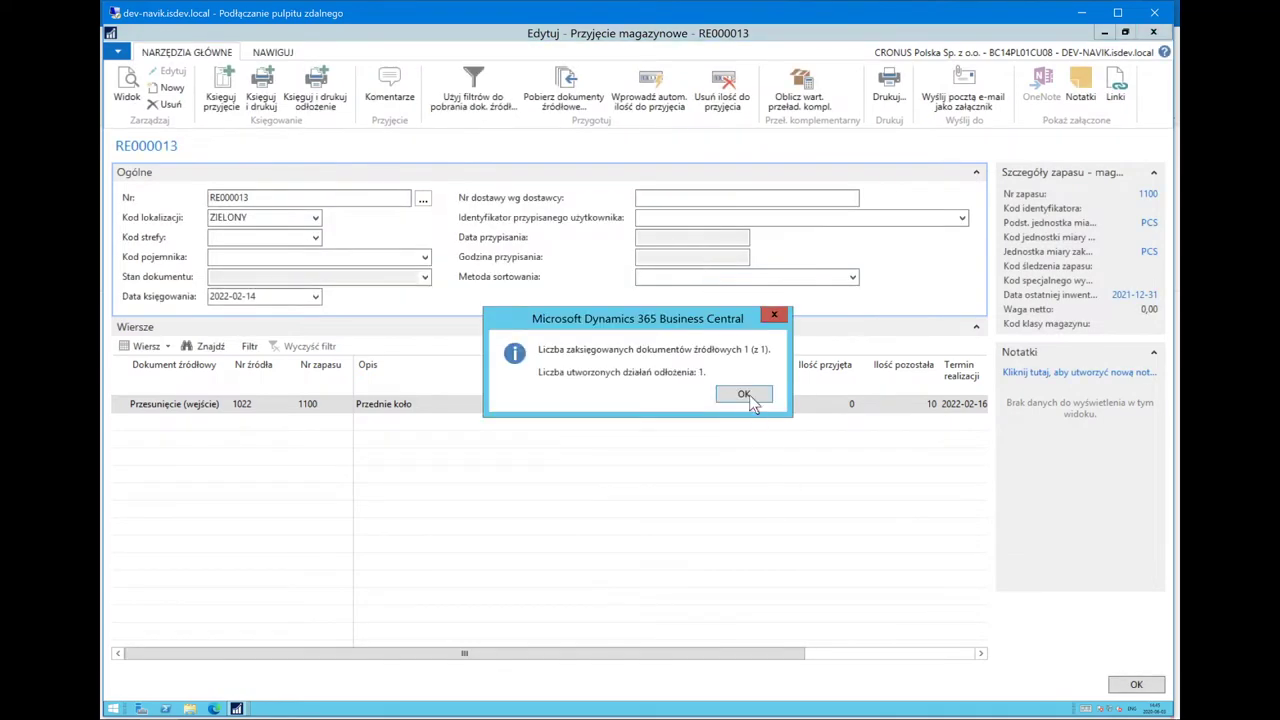
pyautogui.click(746, 395)
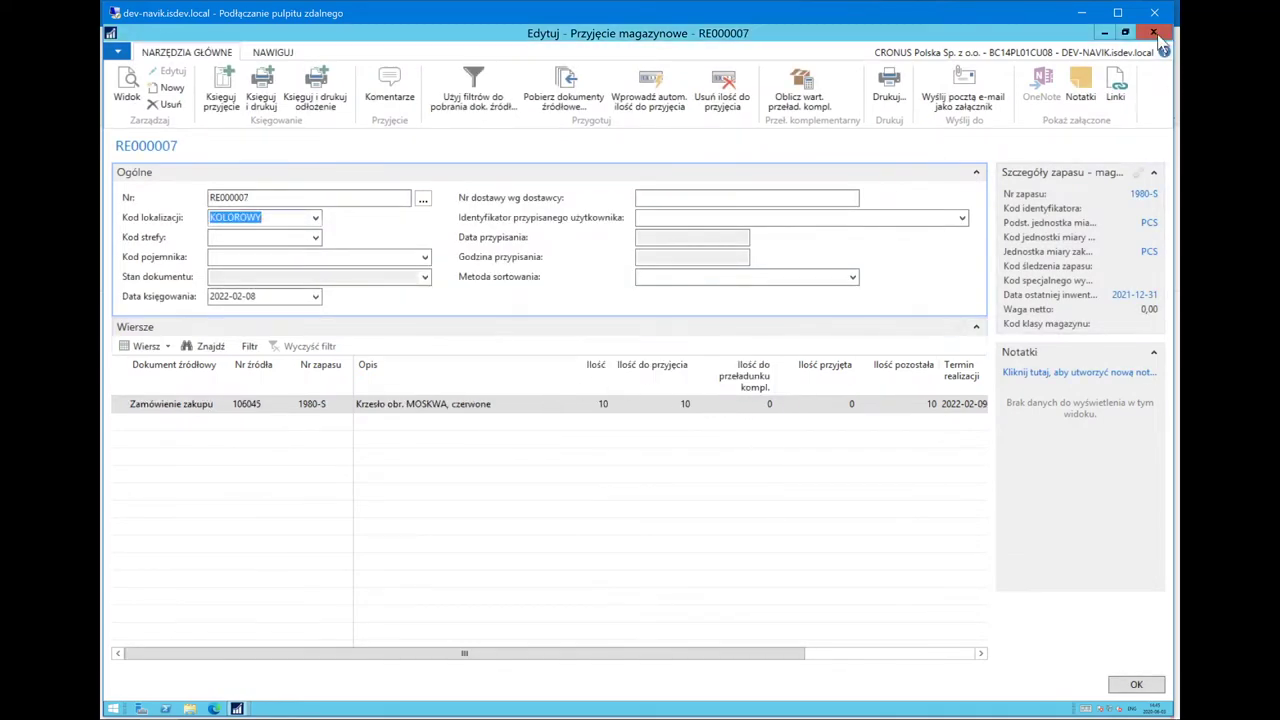
pyautogui.click(1155, 34)
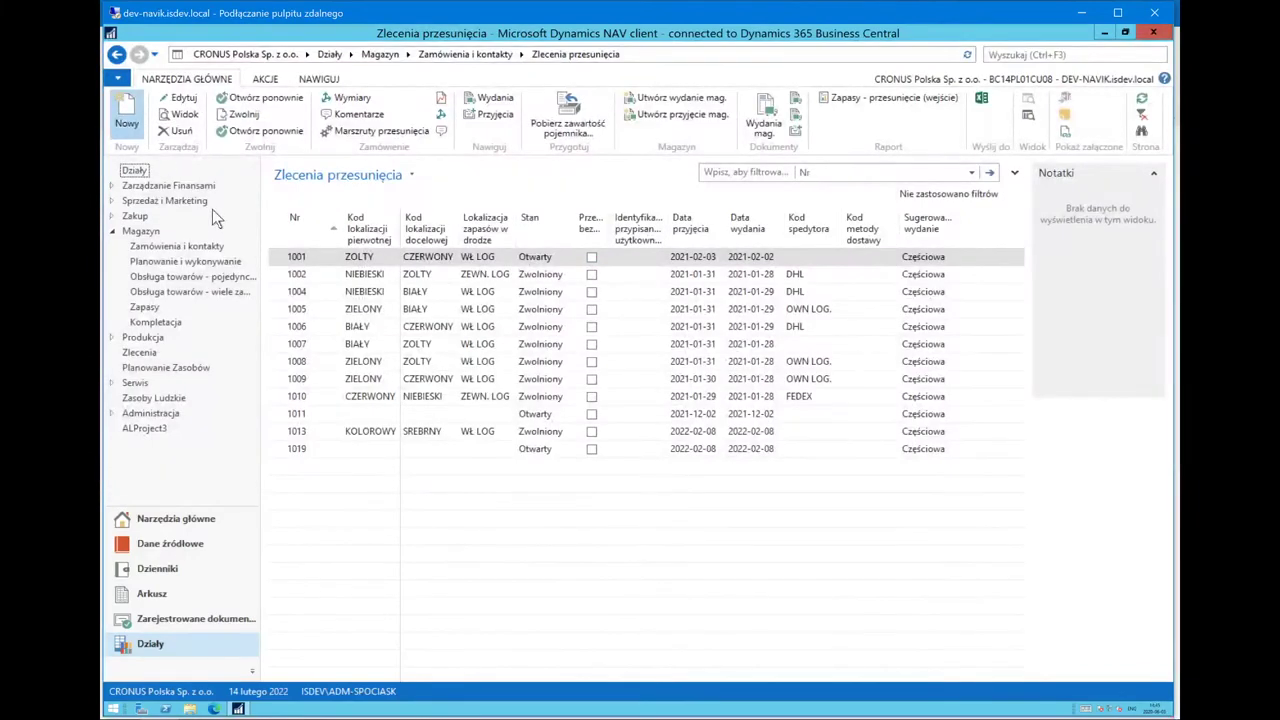
# Create a new transfer order from location NIEBIESKI to CZERWONY and mark it as a direct transfer.
pyautogui.hotkey('ctrl', 'n')
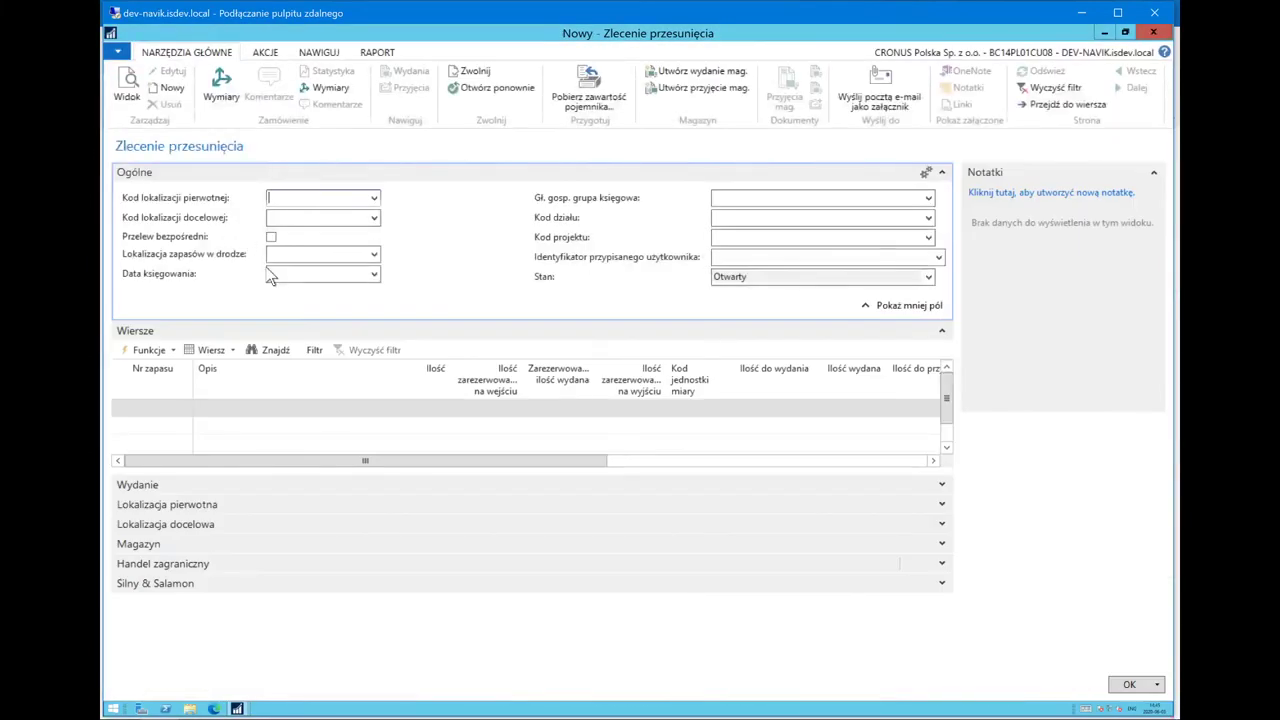
pyautogui.press('Tab')
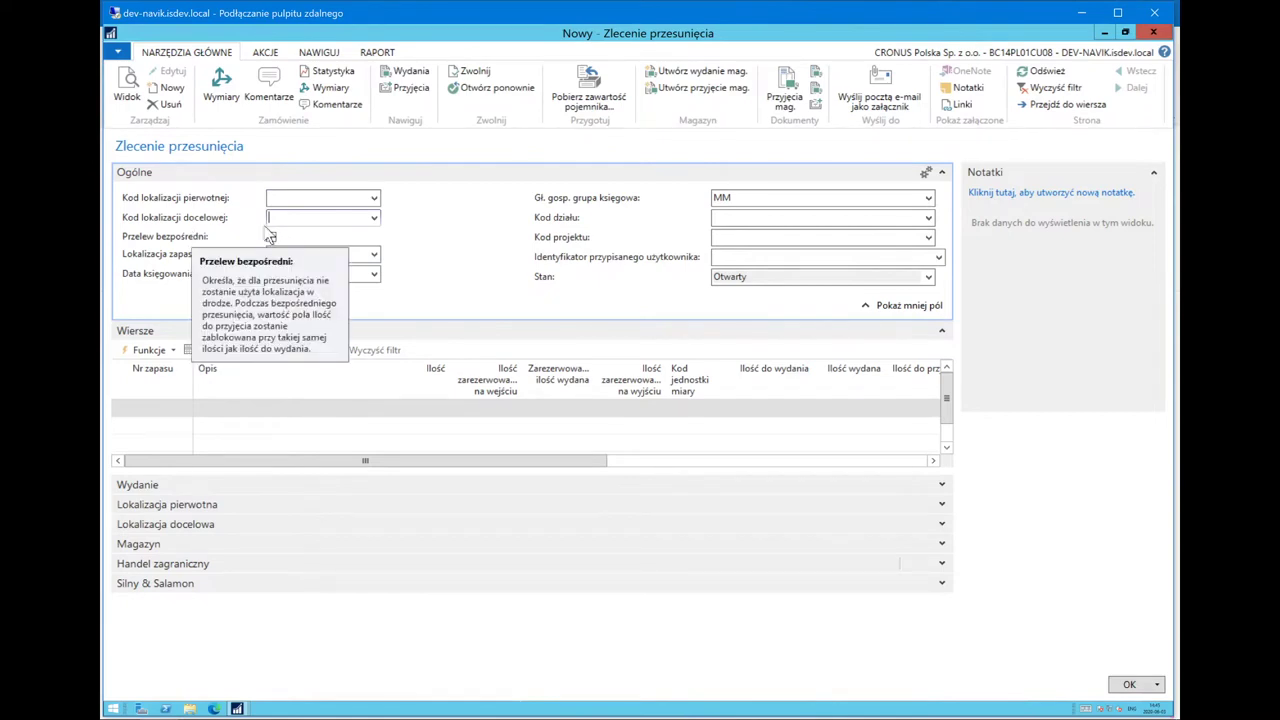
pyautogui.click(373, 200)
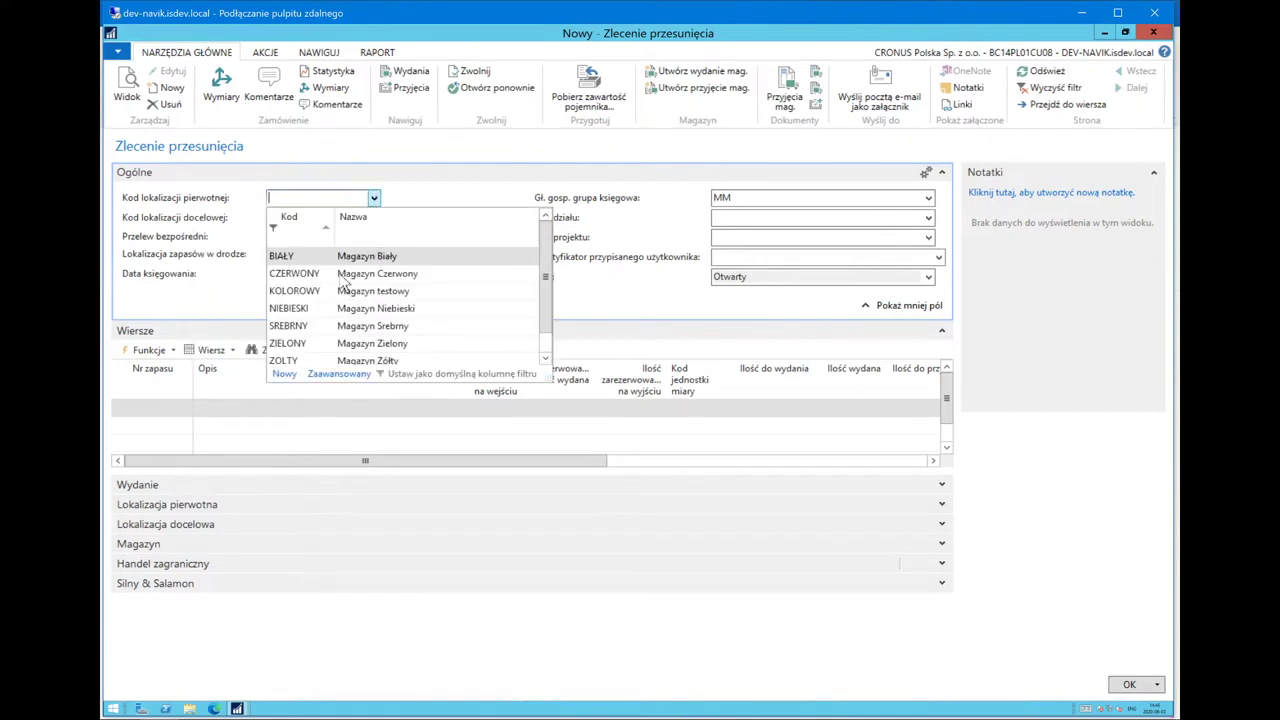
pyautogui.click(330, 318)
pyautogui.click(300, 217)
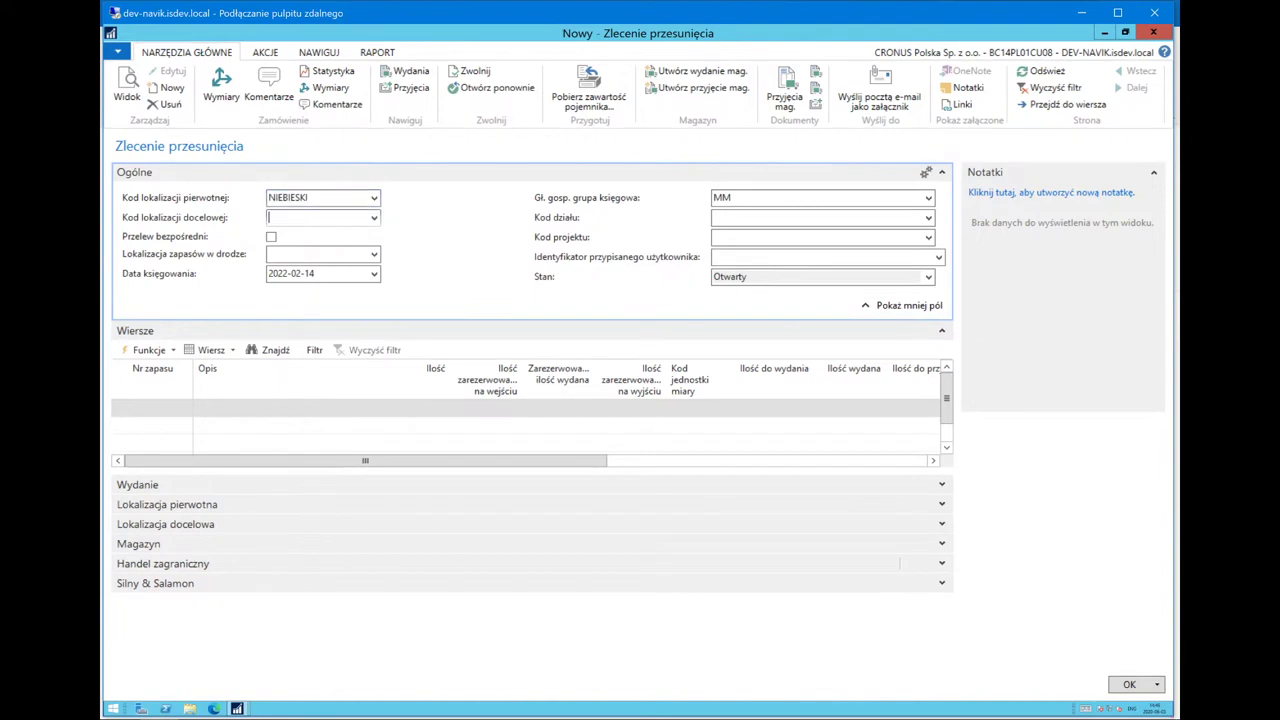
pyautogui.click(374, 219)
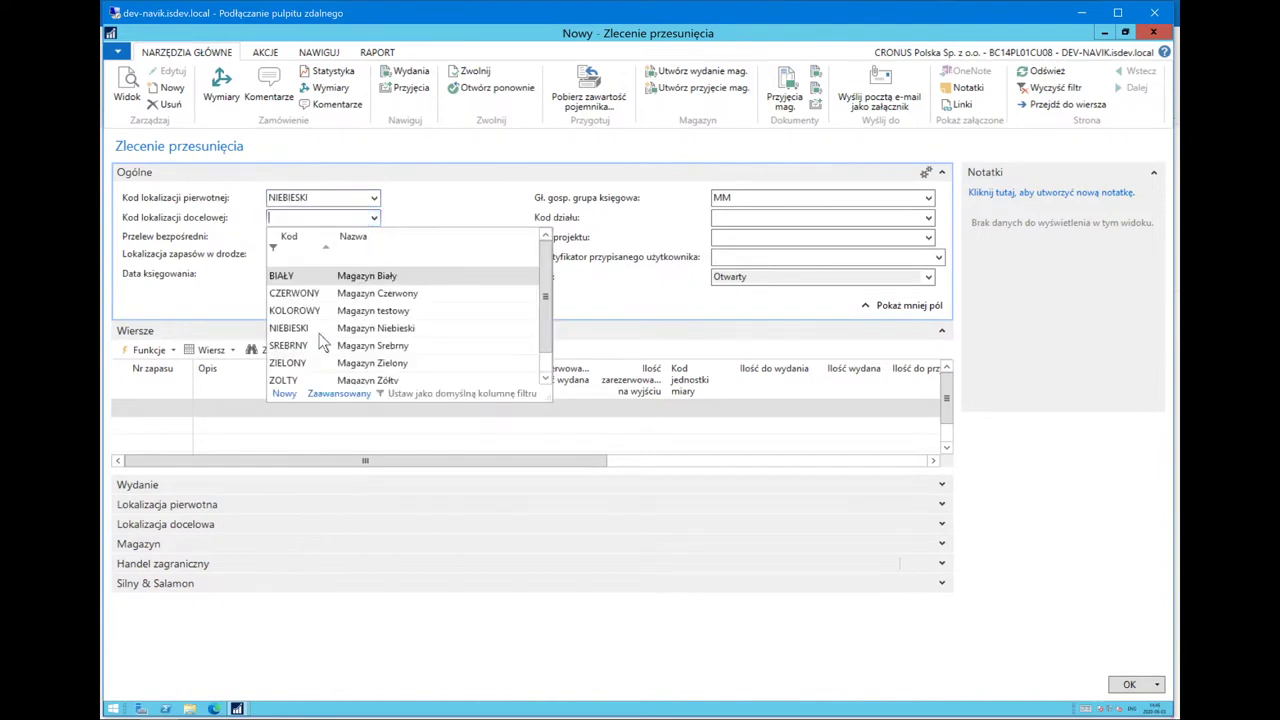
pyautogui.click(321, 293)
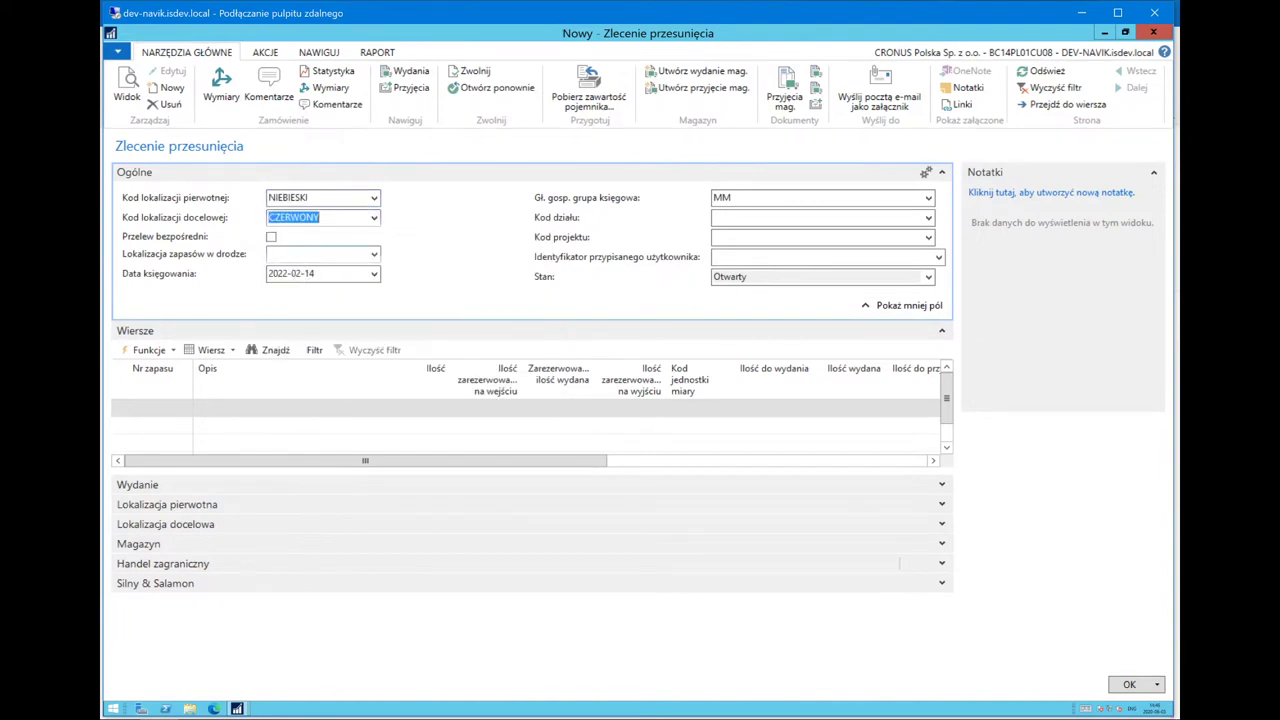
pyautogui.click(271, 237)
pyautogui.click(290, 275)
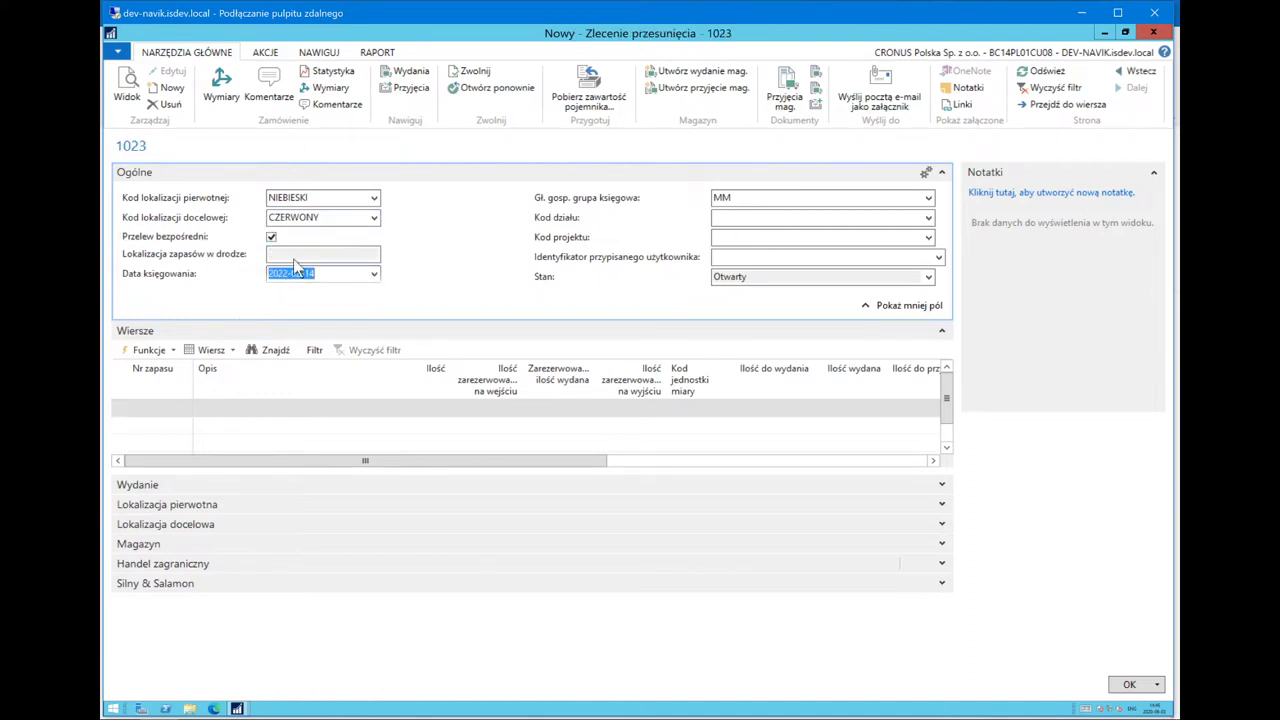
# Check the warehouse requirement settings on the NIEBIESKI location card and return to the transfer order.
pyautogui.click(310, 197)
pyautogui.rightClick(330, 197)
pyautogui.click(402, 228)
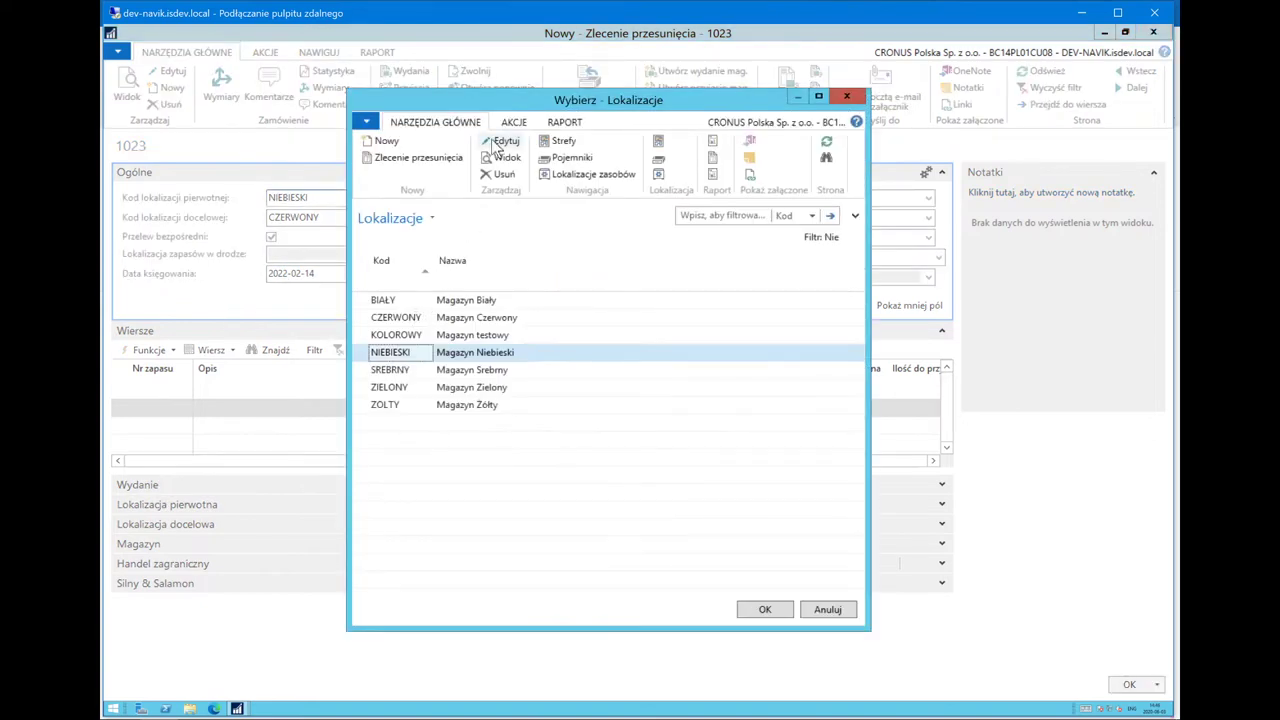
pyautogui.click(500, 142)
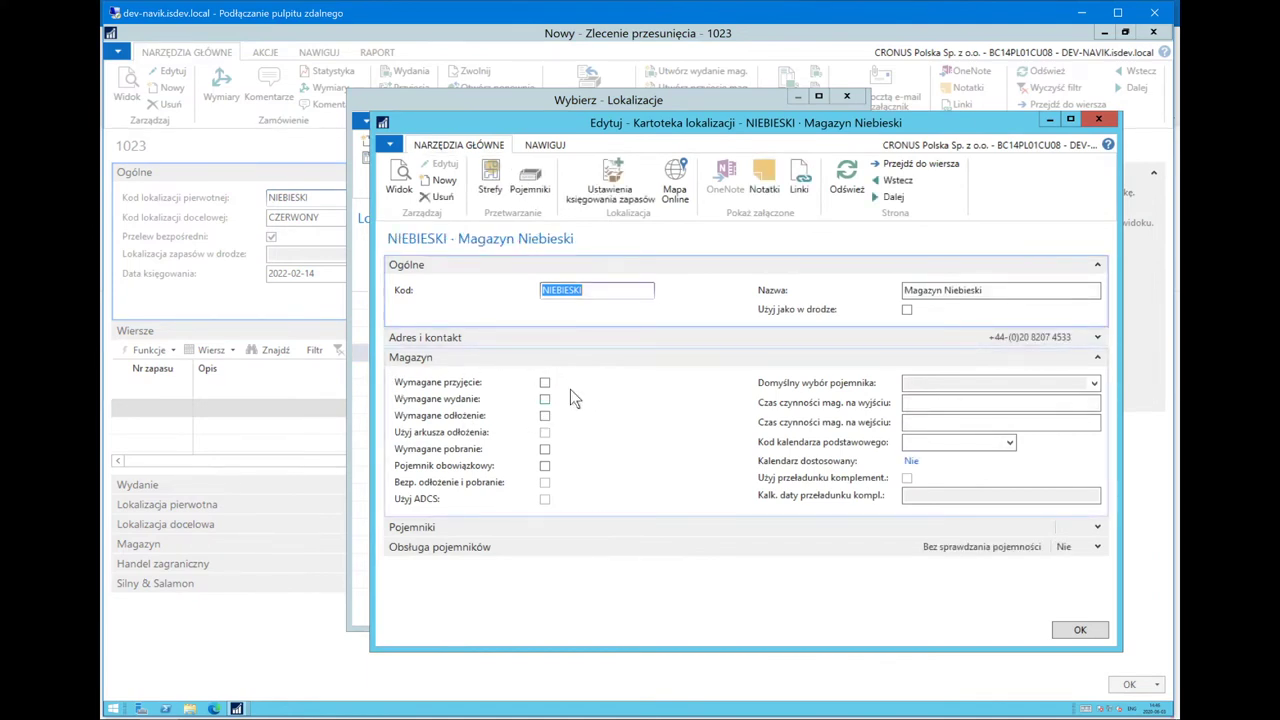
pyautogui.moveTo(506, 412)
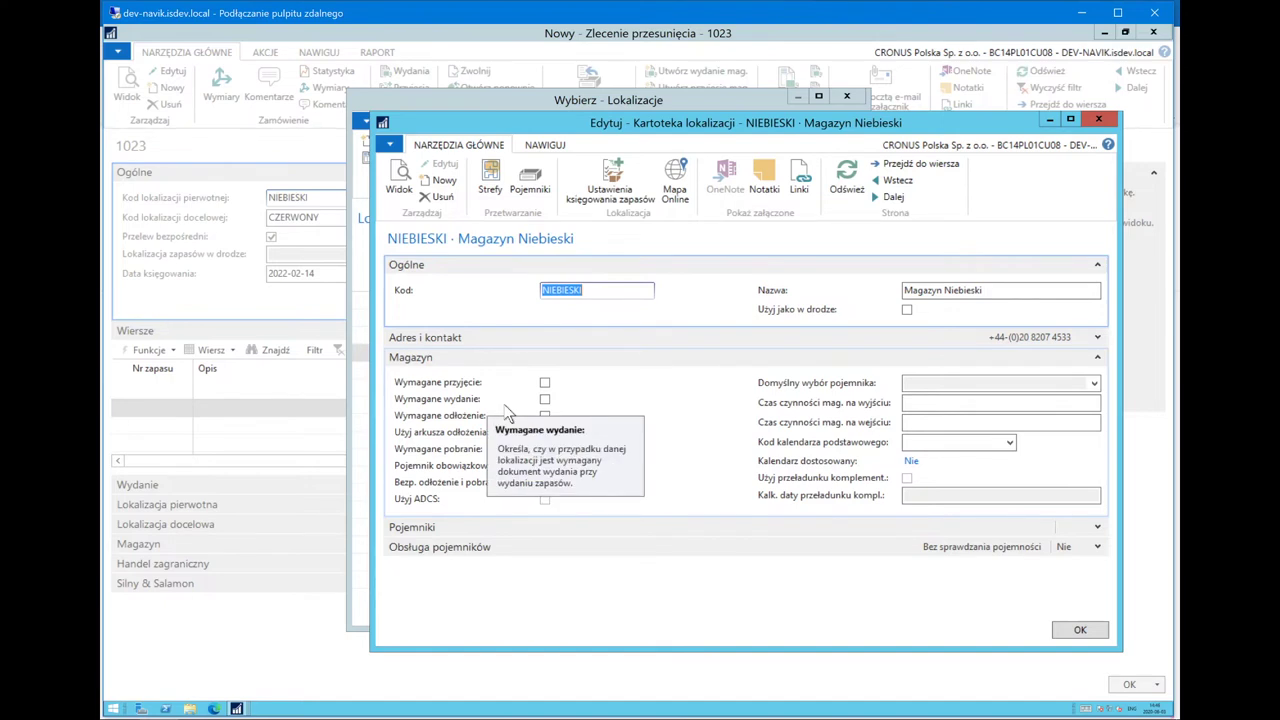
pyautogui.click(1097, 120)
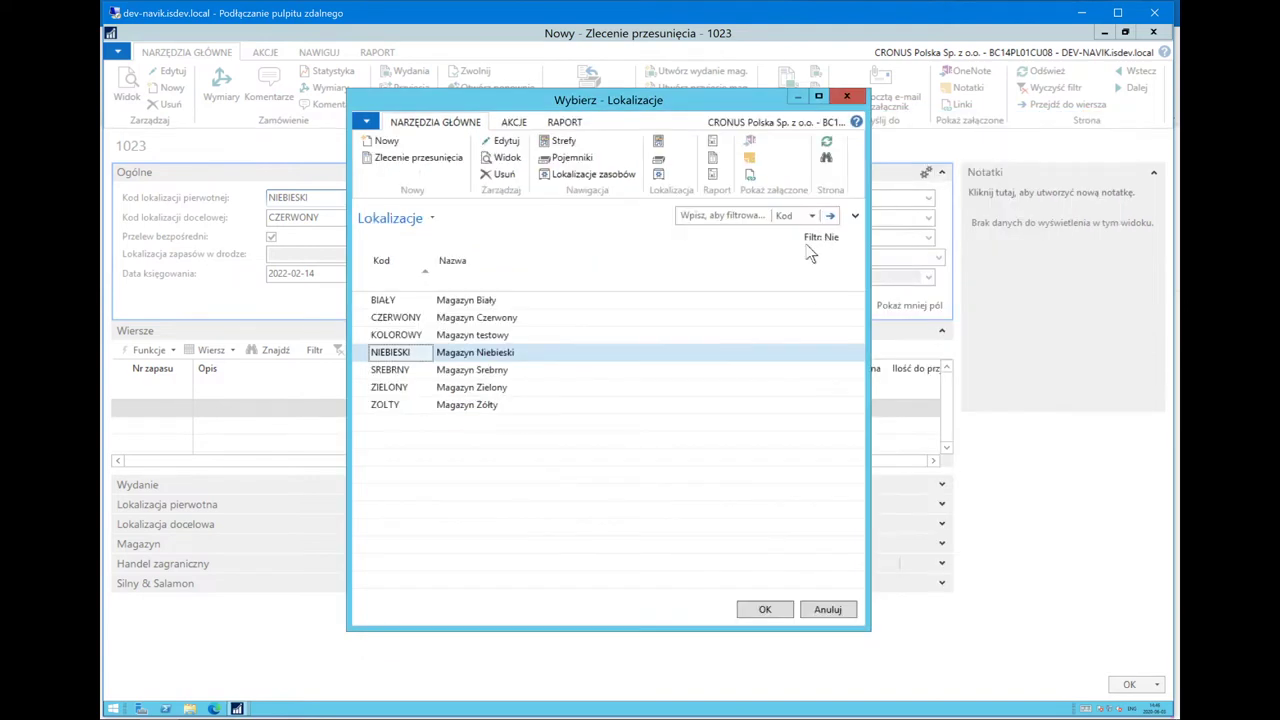
pyautogui.click(847, 96)
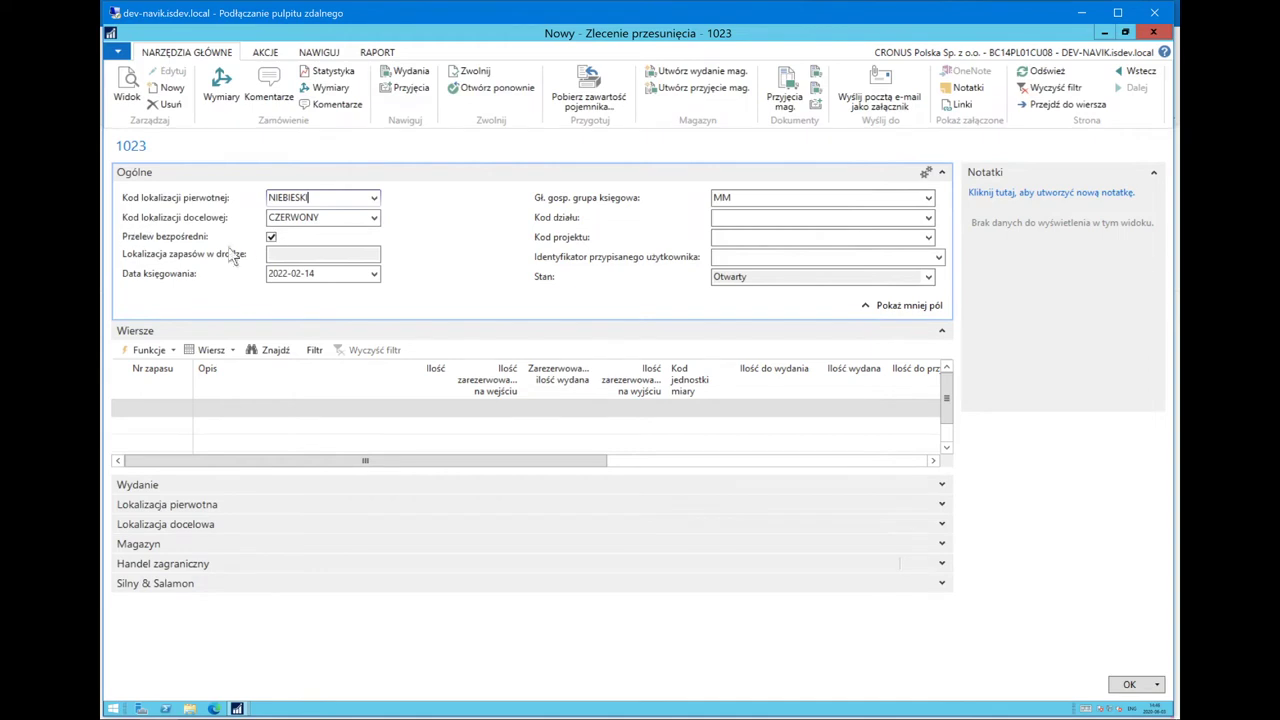
# Add a line for item 1100 with quantity 10 and check its quantities to ship and receive.
pyautogui.click(151, 407)
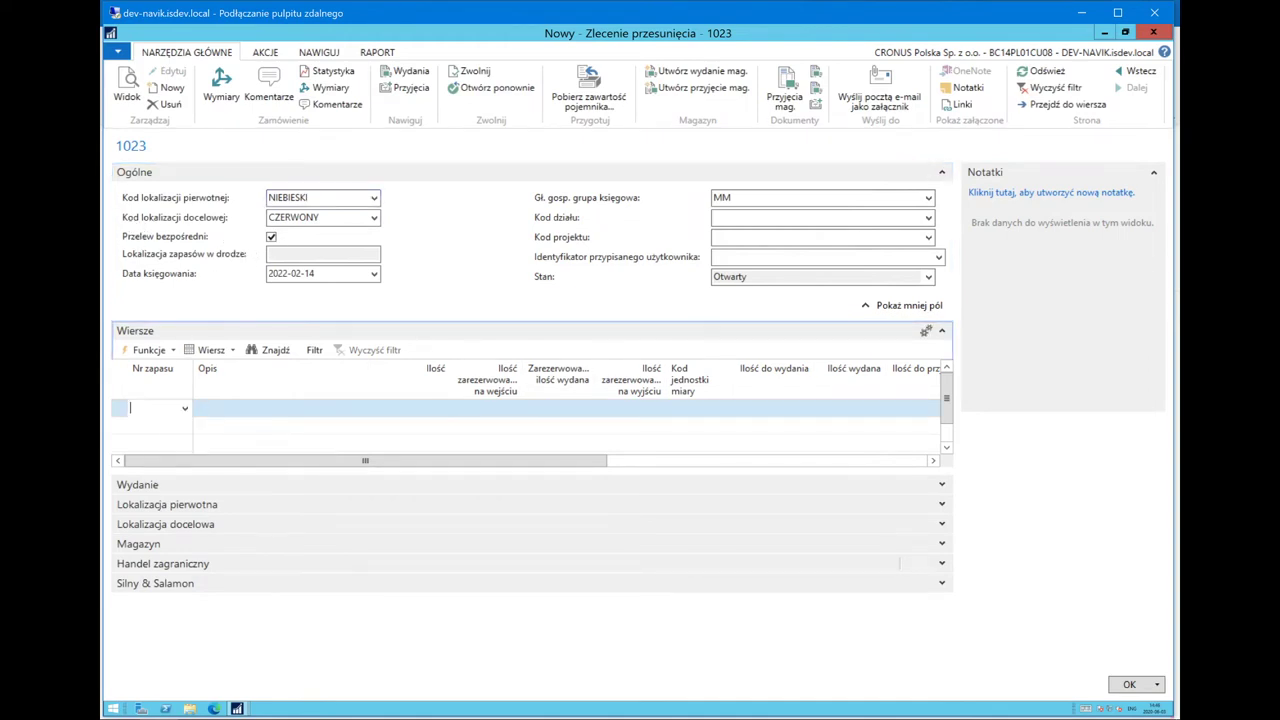
pyautogui.click(185, 408)
pyautogui.click(222, 503)
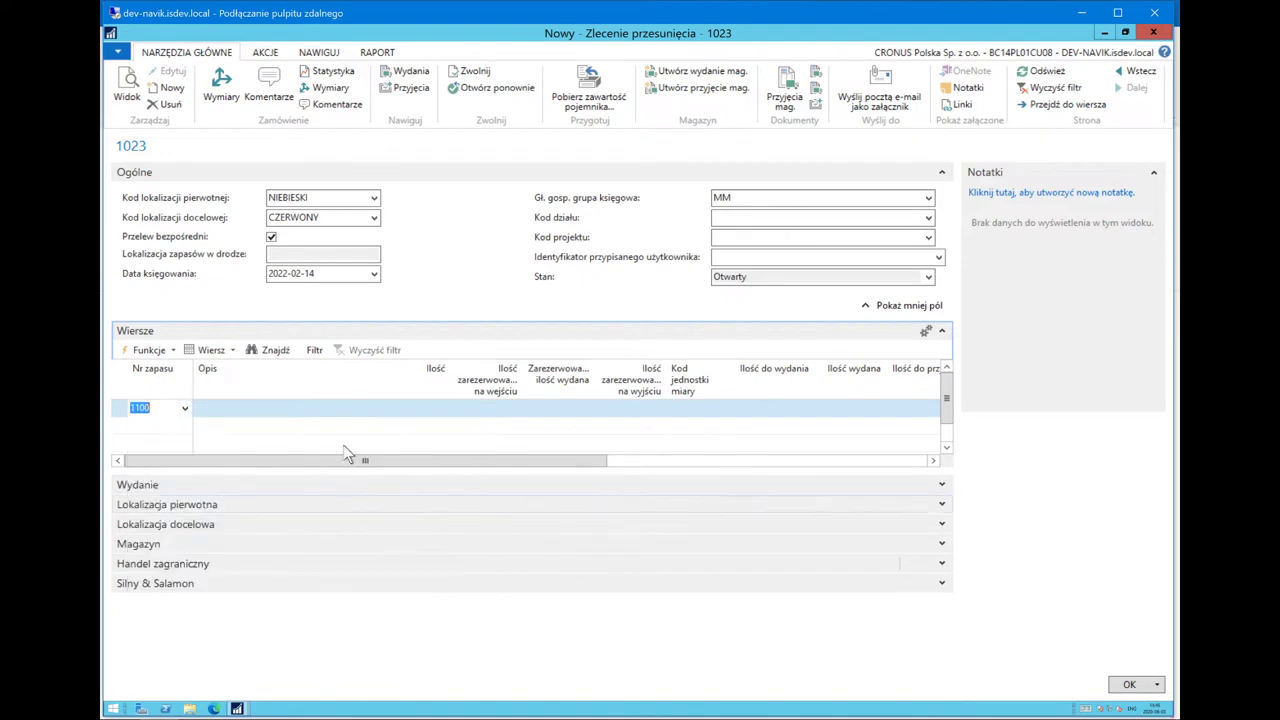
pyautogui.press('Tab')
pyautogui.press('Tab')
pyautogui.write('0')
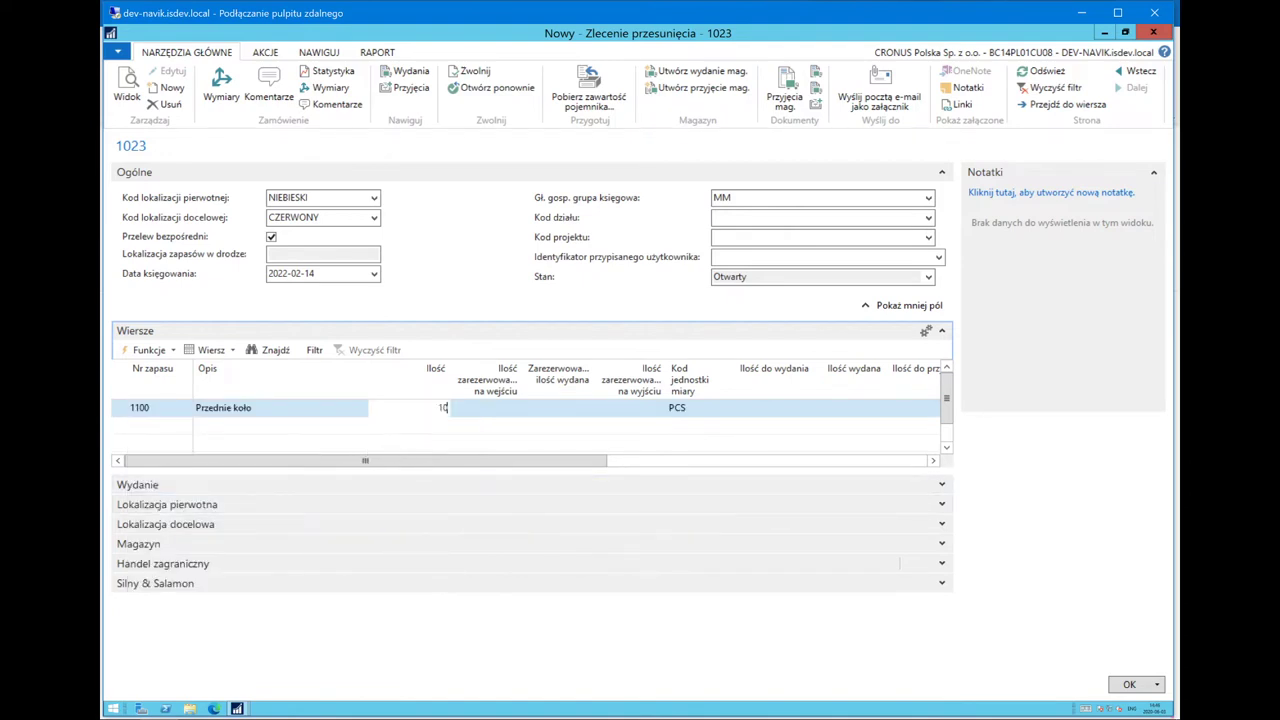
pyautogui.press('Tab')
pyautogui.moveTo(483, 462); pyautogui.dragTo(661, 461)
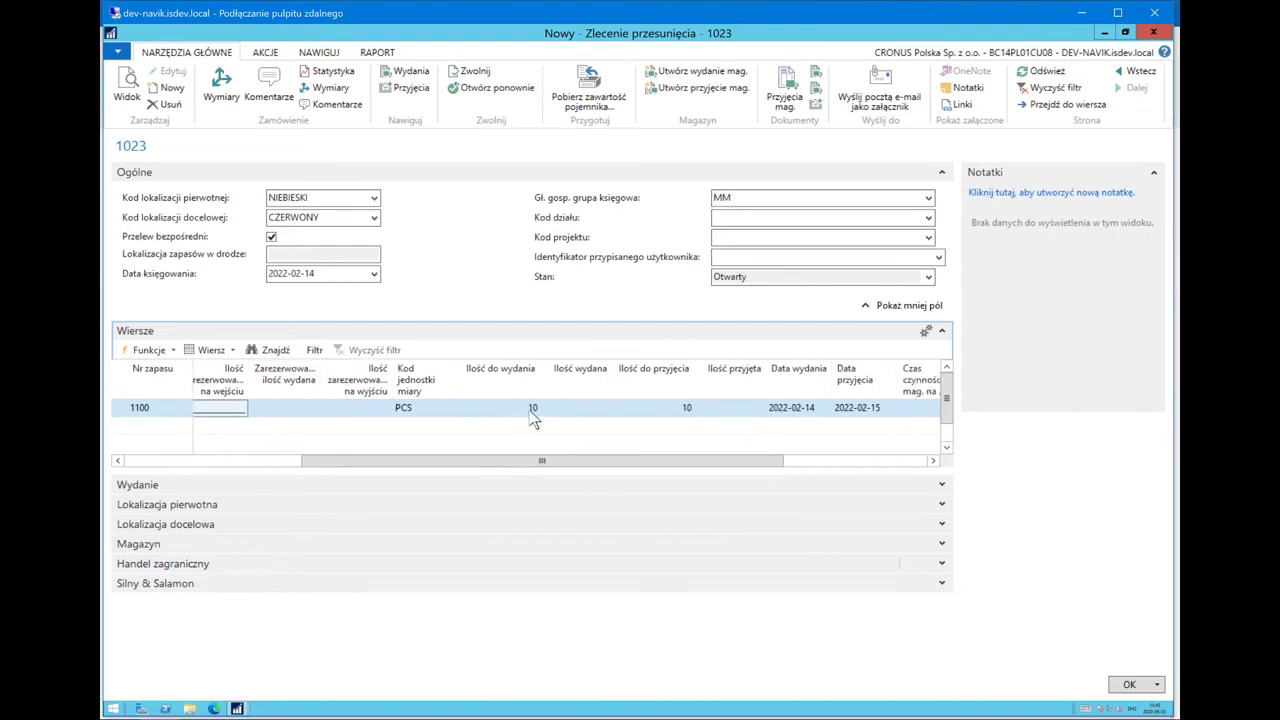
pyautogui.click(530, 412)
pyautogui.click(667, 410)
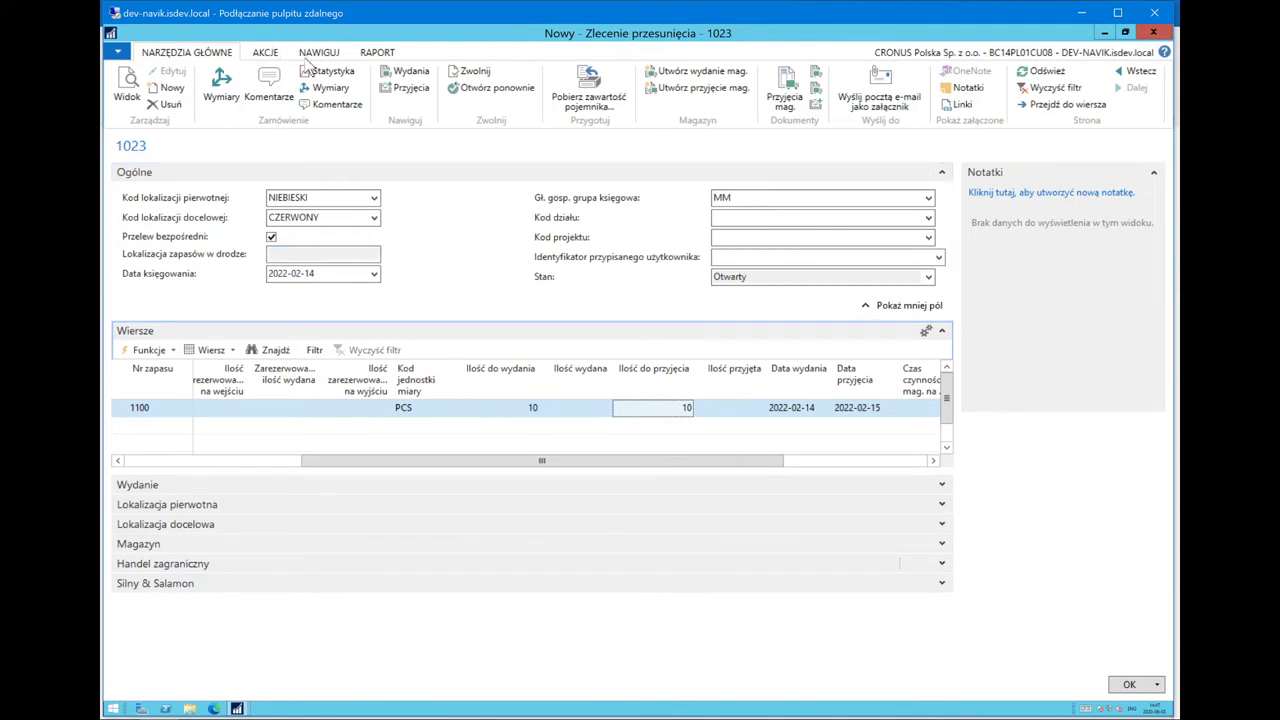
# Release and post the direct transfer order, then return to the transfer order list.
pyautogui.click(472, 72)
pyautogui.click(265, 52)
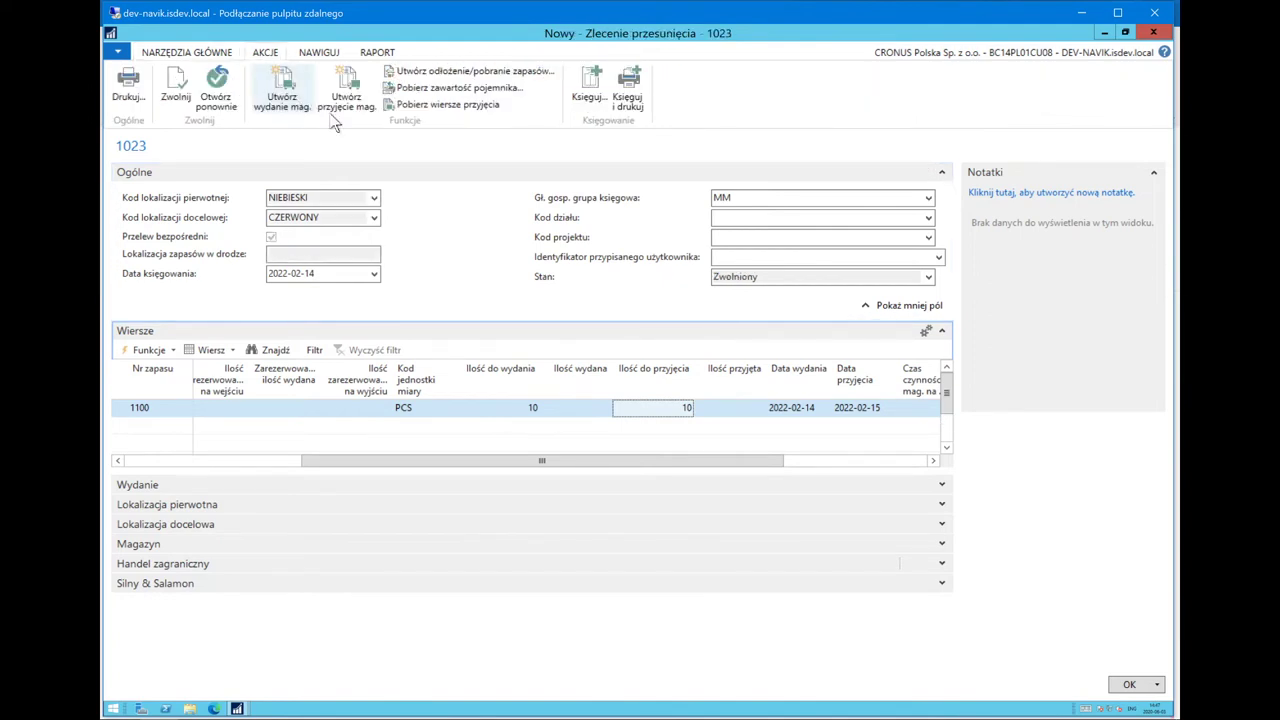
pyautogui.click(588, 85)
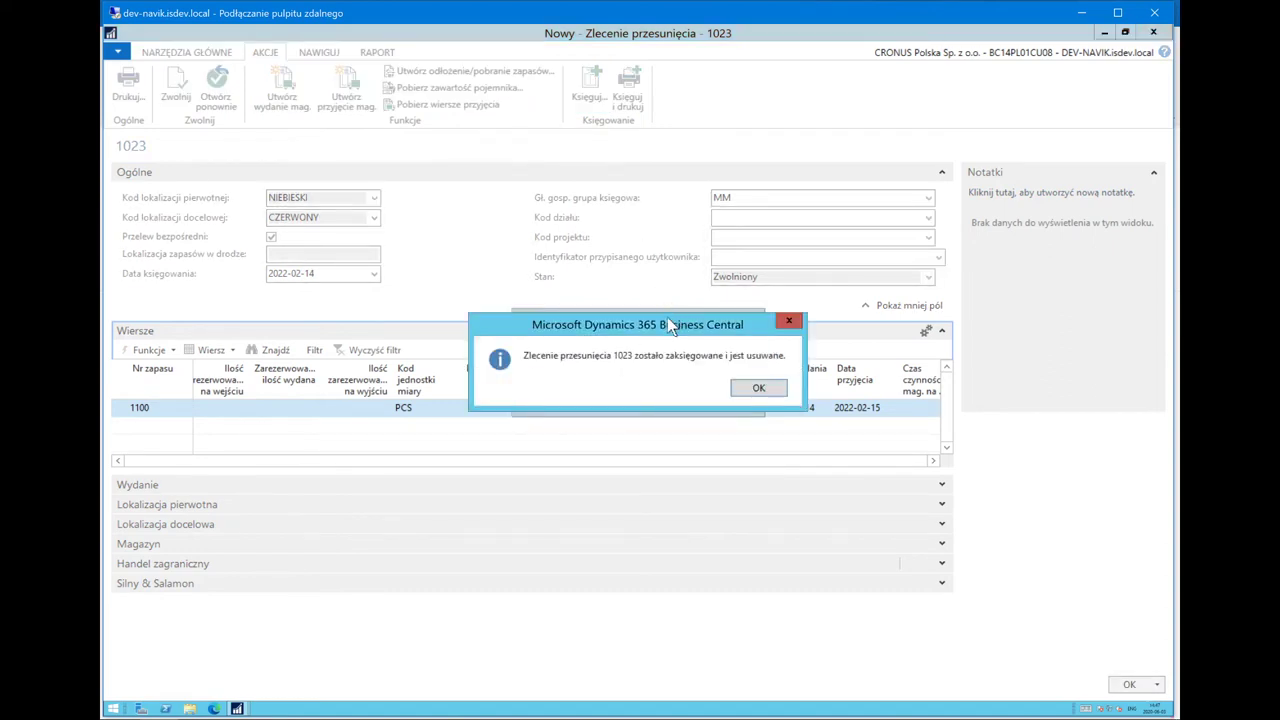
pyautogui.moveTo(668, 326); pyautogui.dragTo(654, 232)
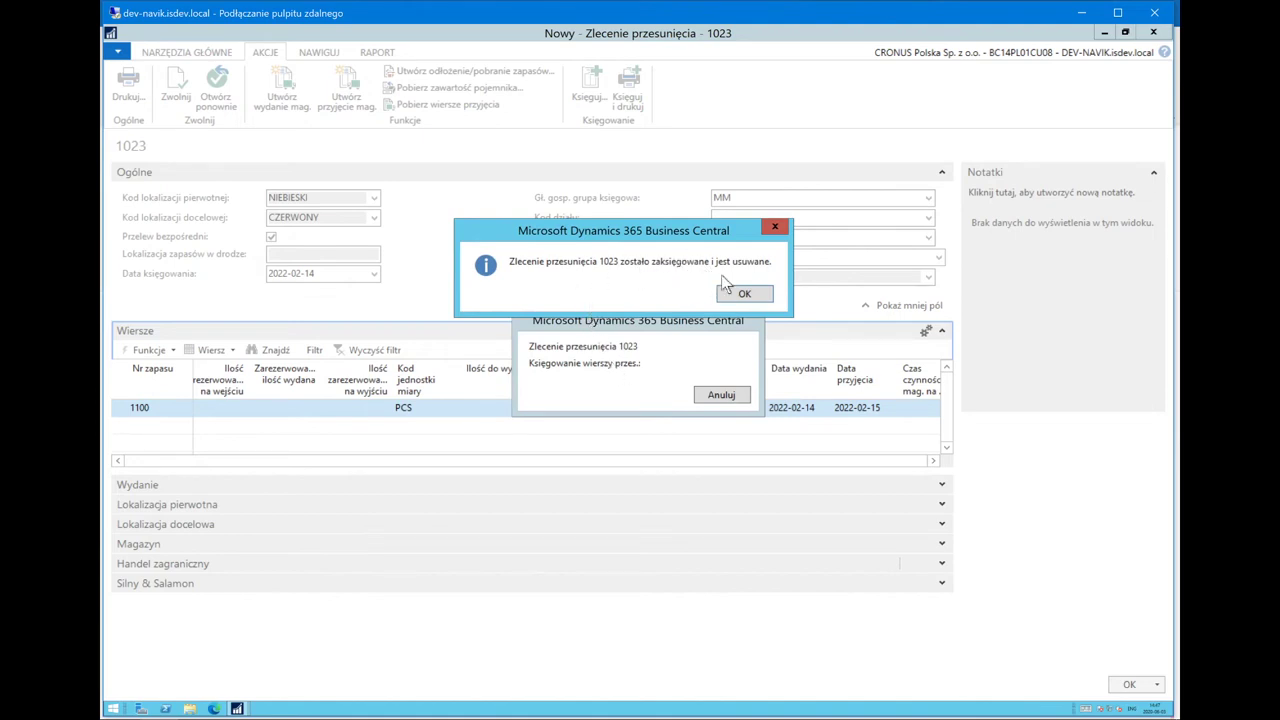
pyautogui.click(742, 295)
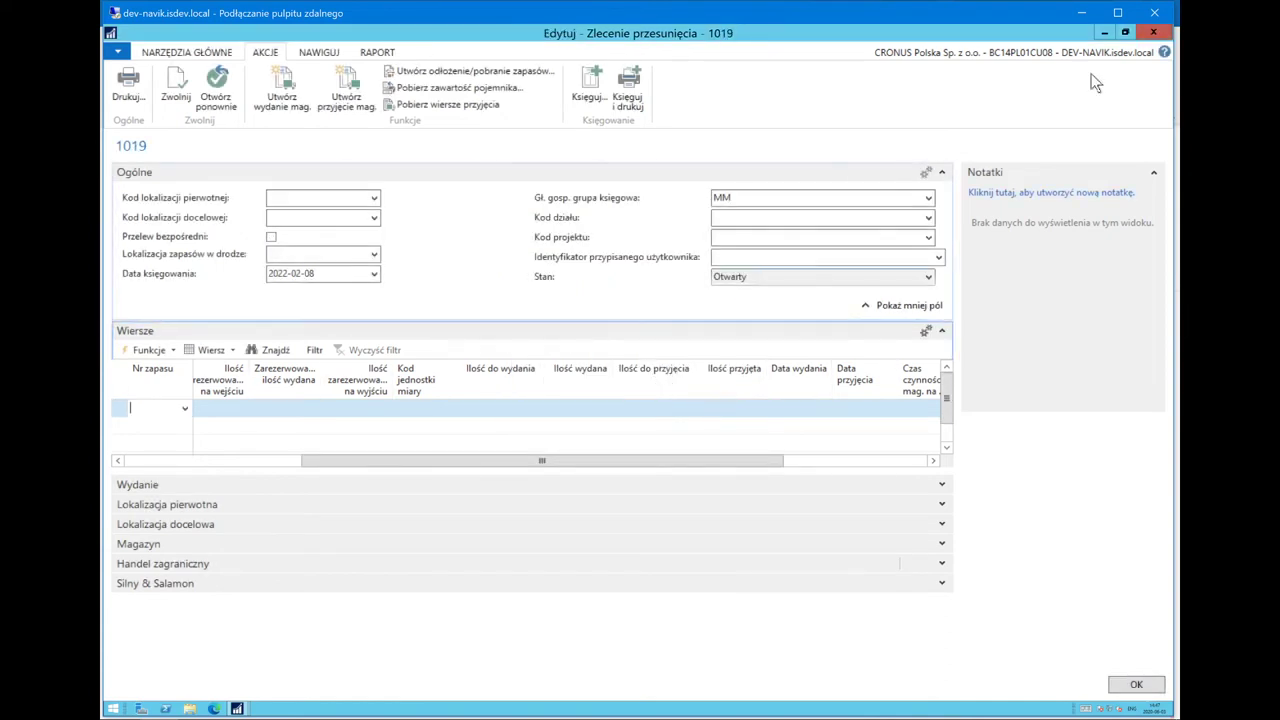
pyautogui.click(1153, 34)
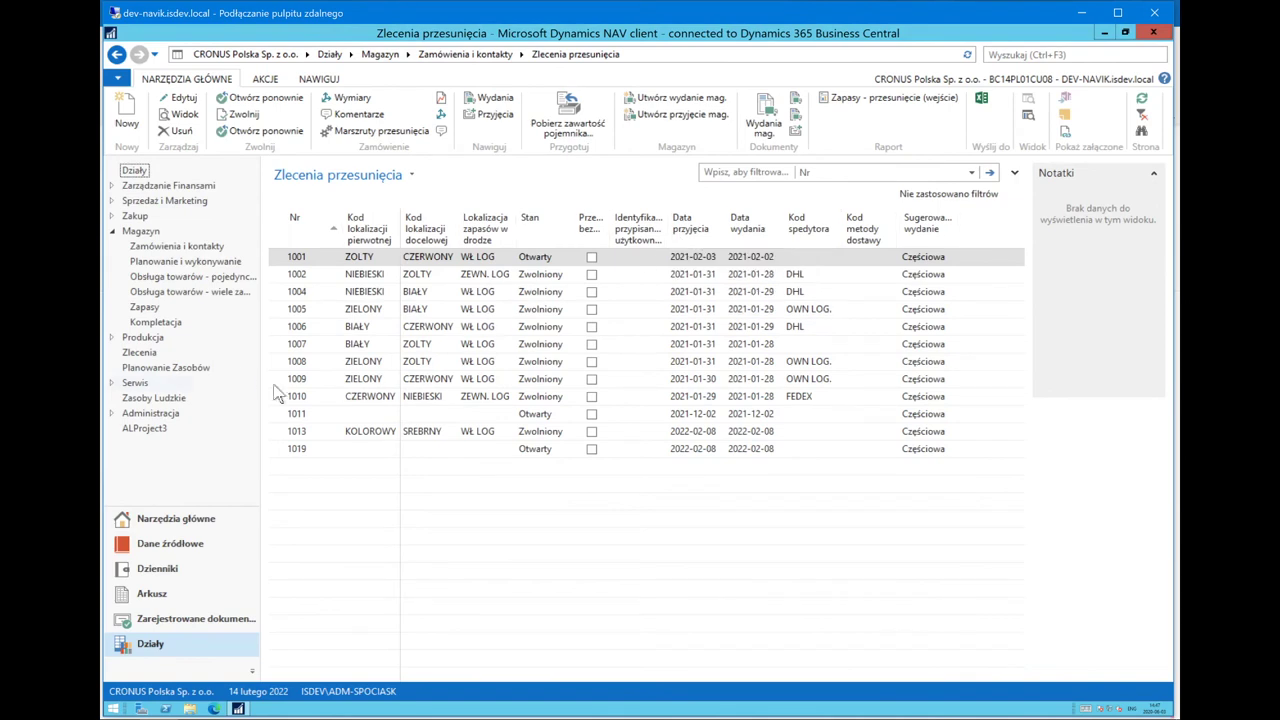
# Open the item ledger entries in the warehouse archive and filter them by posting date 22-02-14.
pyautogui.click(171, 230)
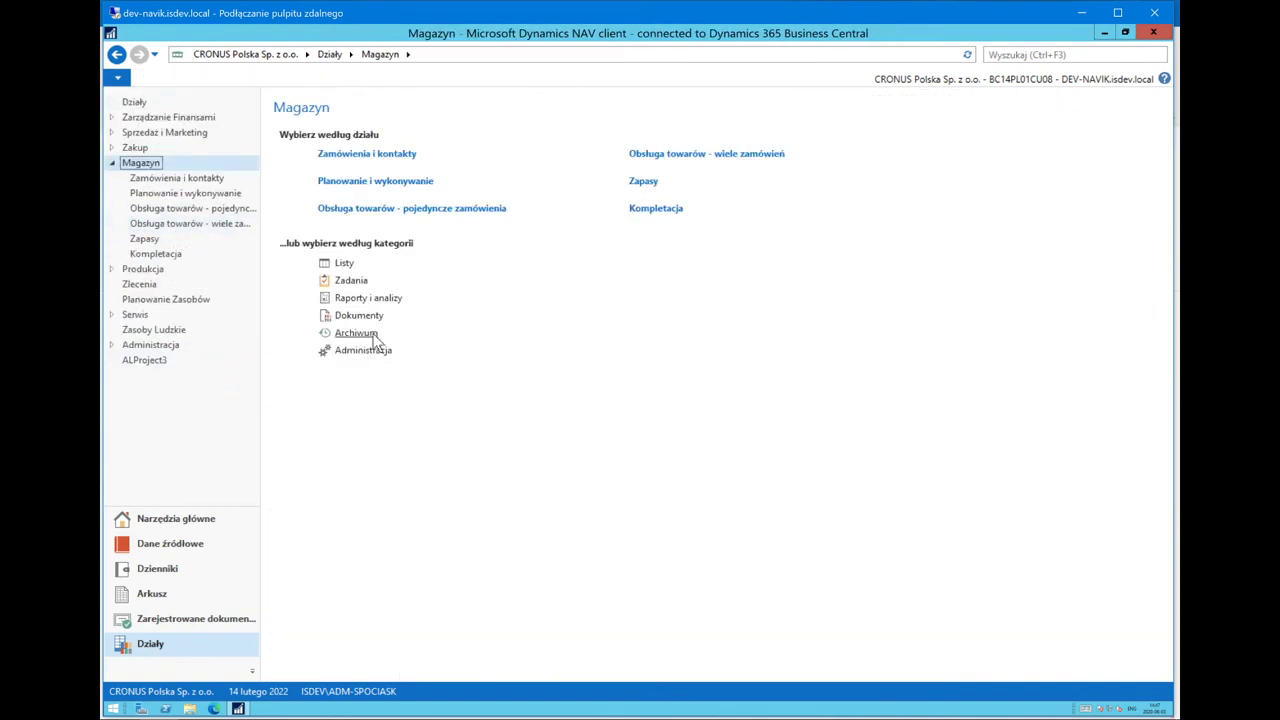
pyautogui.click(372, 335)
pyautogui.click(350, 489)
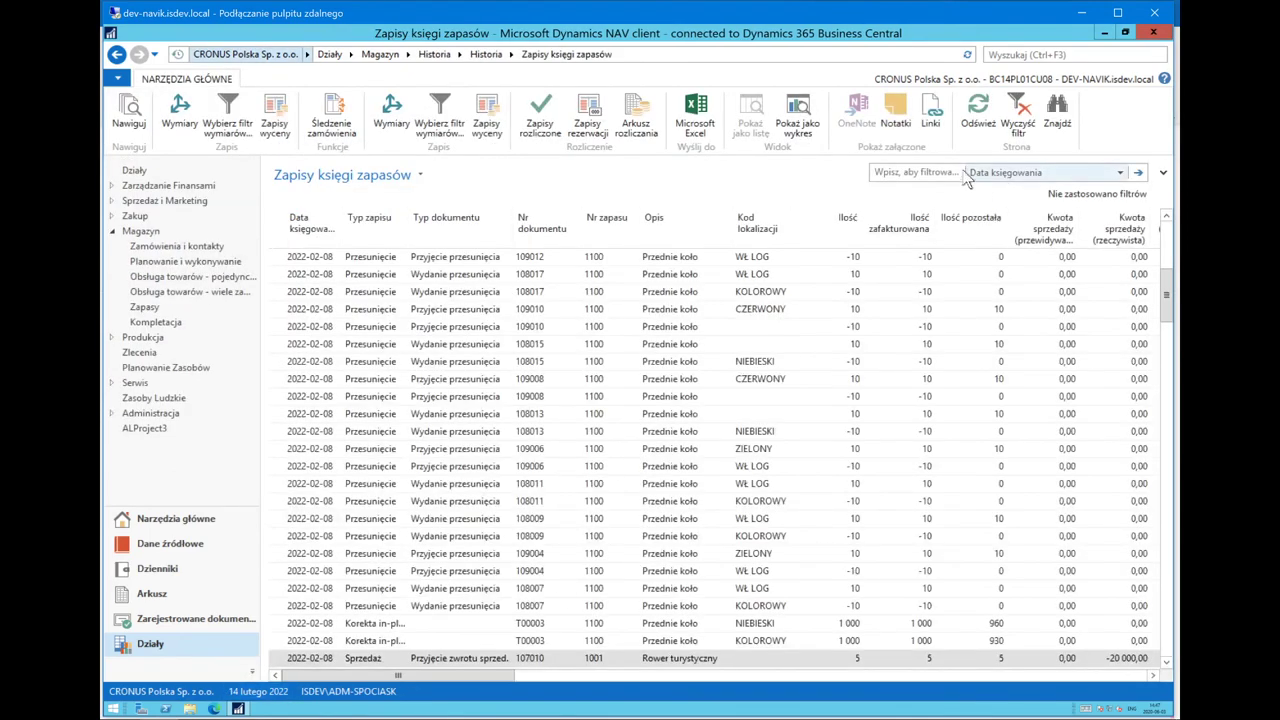
pyautogui.click(940, 172)
pyautogui.write('22-02-14')
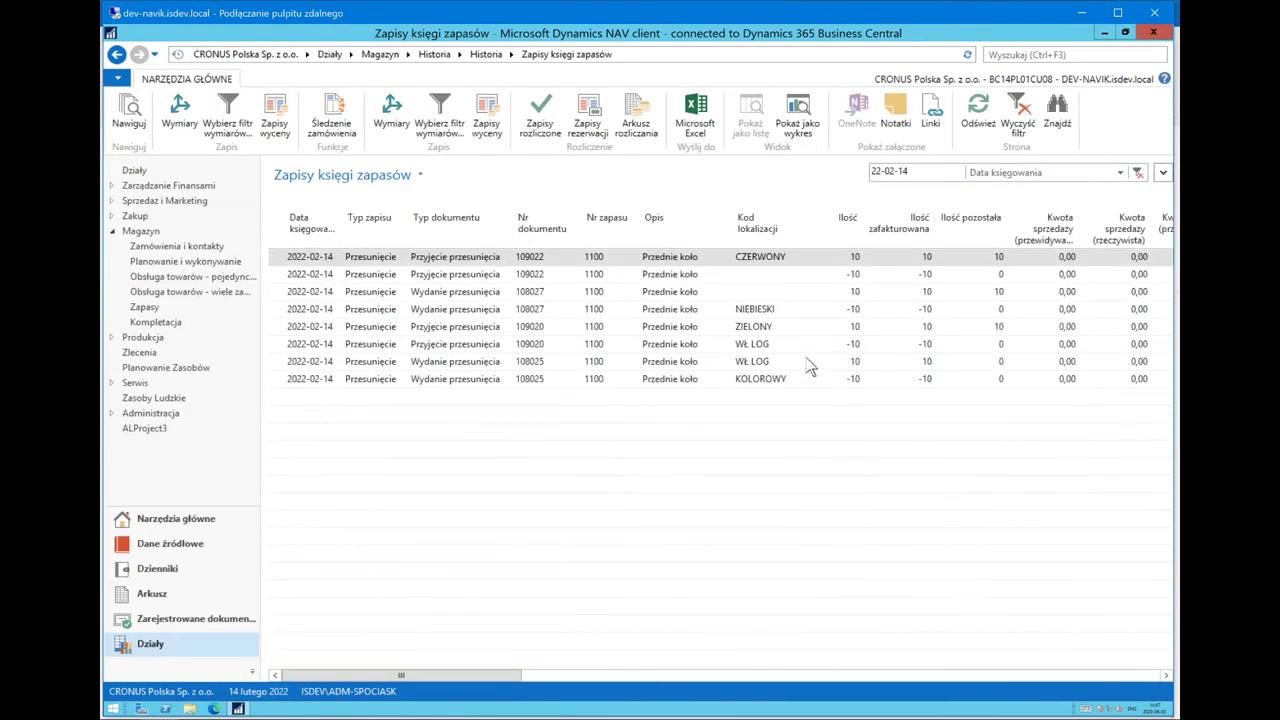
# Examine the ledger entries of the transfer from KOLOROWY to ZIELONY through the in-transit location.
pyautogui.click(283, 382)
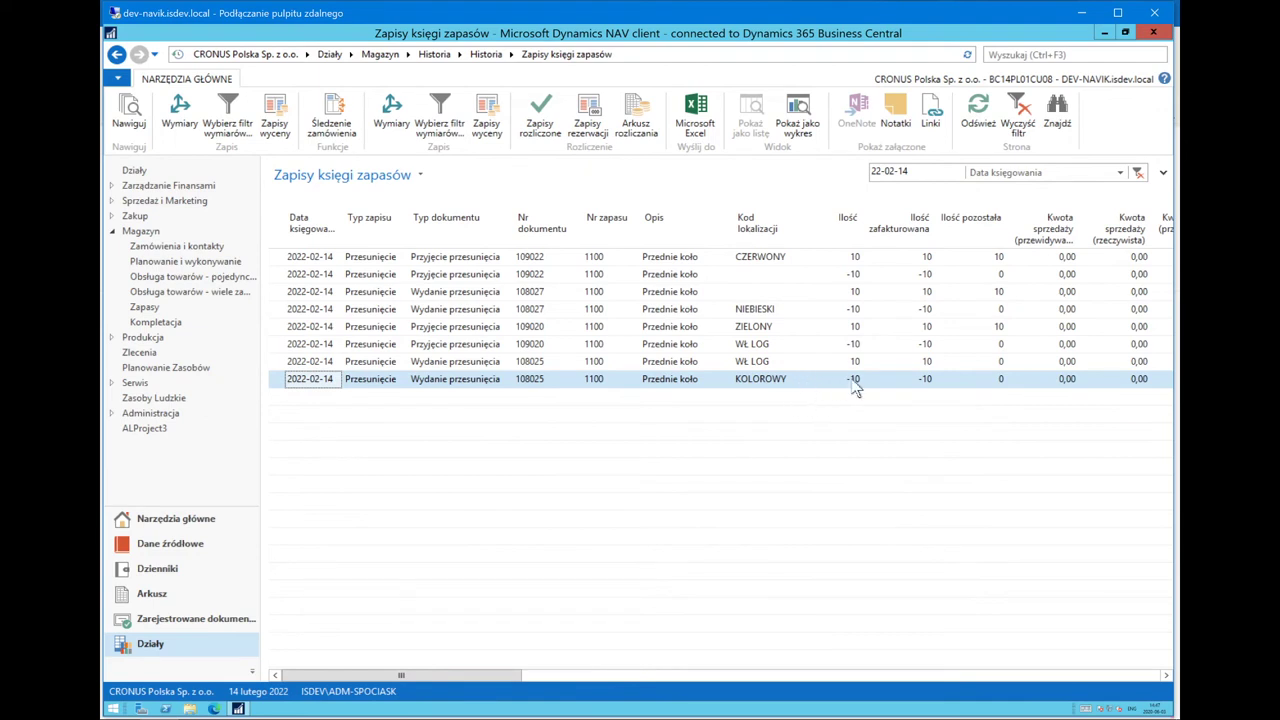
pyautogui.keyDown('shift'); pyautogui.click(790, 362); pyautogui.keyUp('shift')
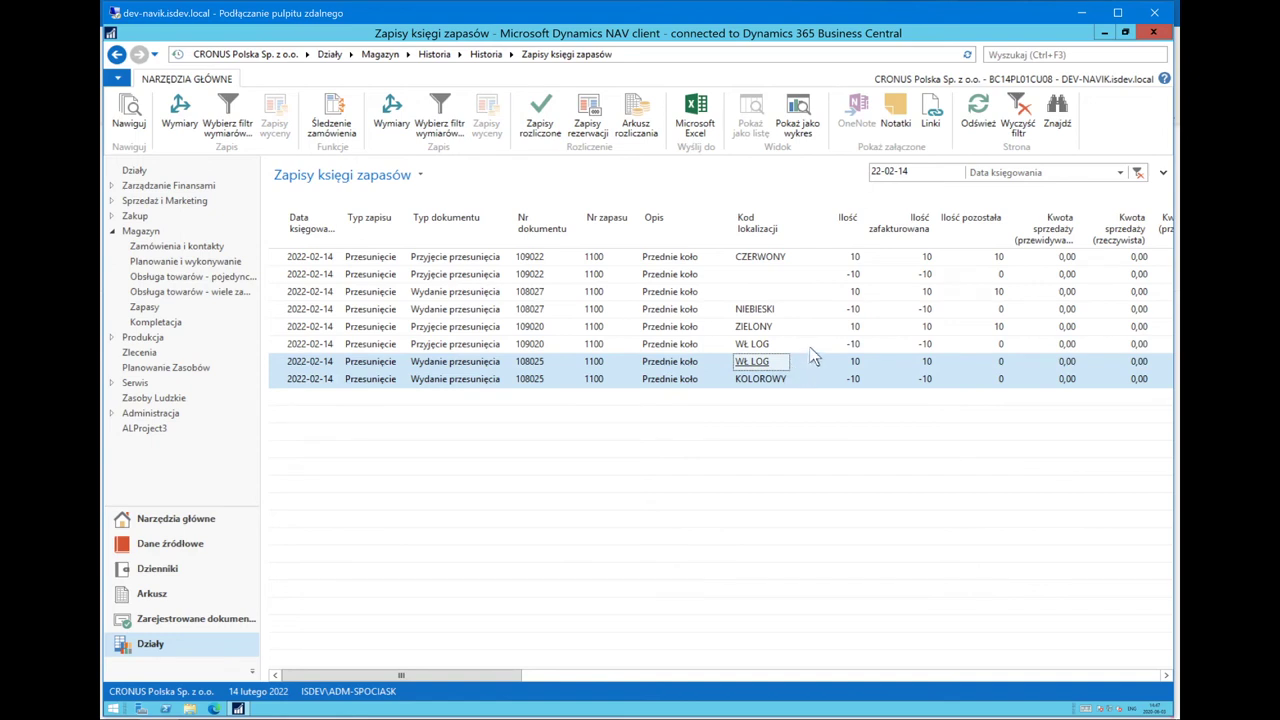
pyautogui.keyDown('shift'); pyautogui.click(811, 344); pyautogui.keyUp('shift')
pyautogui.hotkey('shift', 'Up')
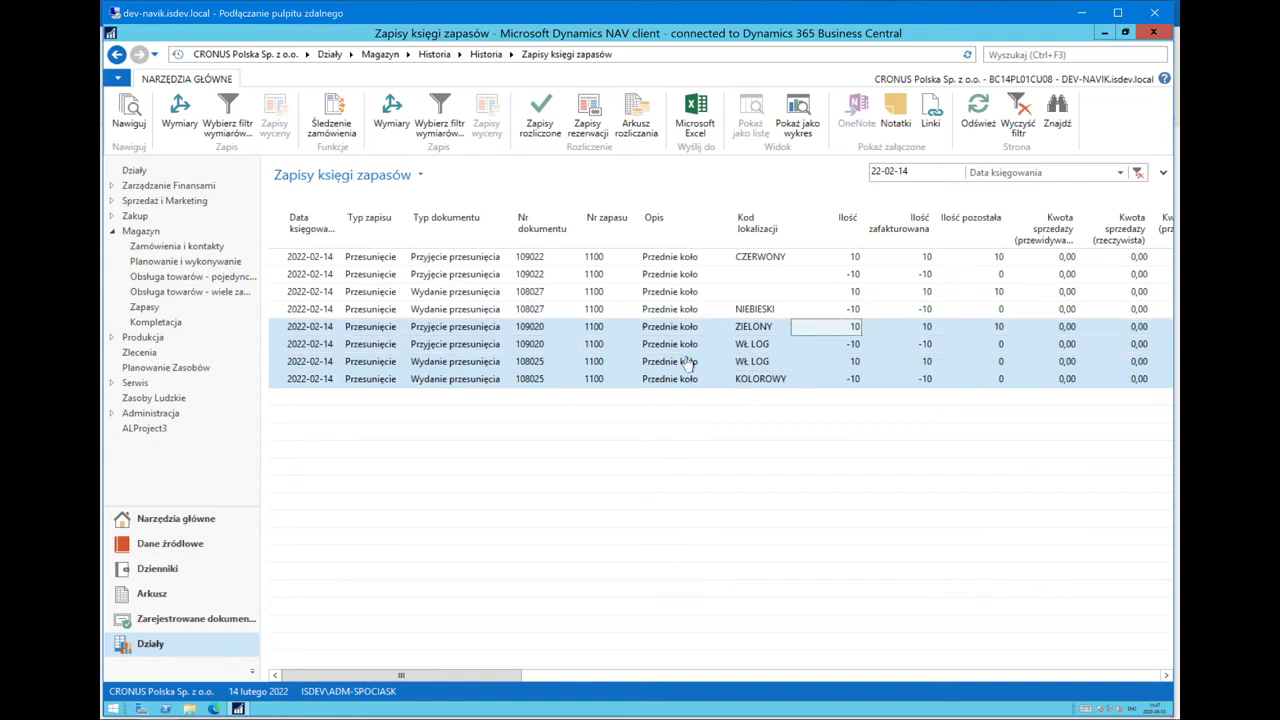
# Examine the ledger entries of the direct transfer from NIEBIESKI to CZERWONY, including those with a blank location code.
pyautogui.click(822, 311)
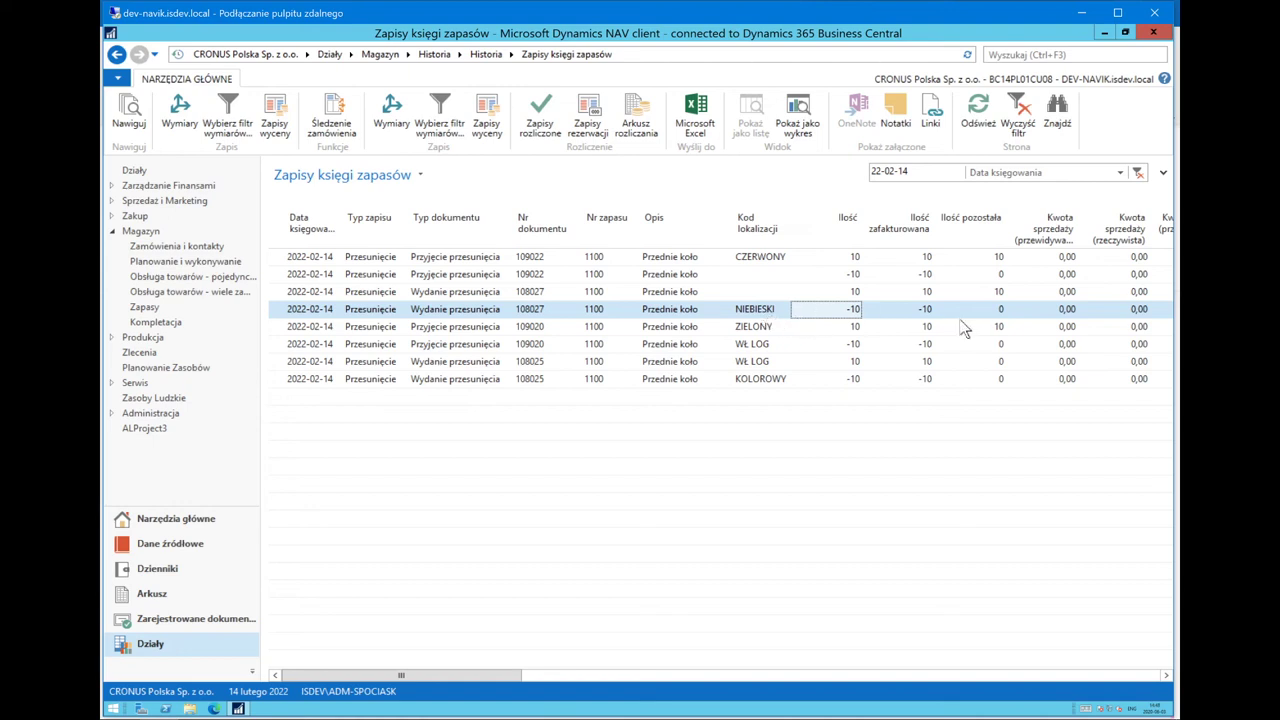
pyautogui.keyDown('shift'); pyautogui.click(765, 296); pyautogui.keyUp('shift')
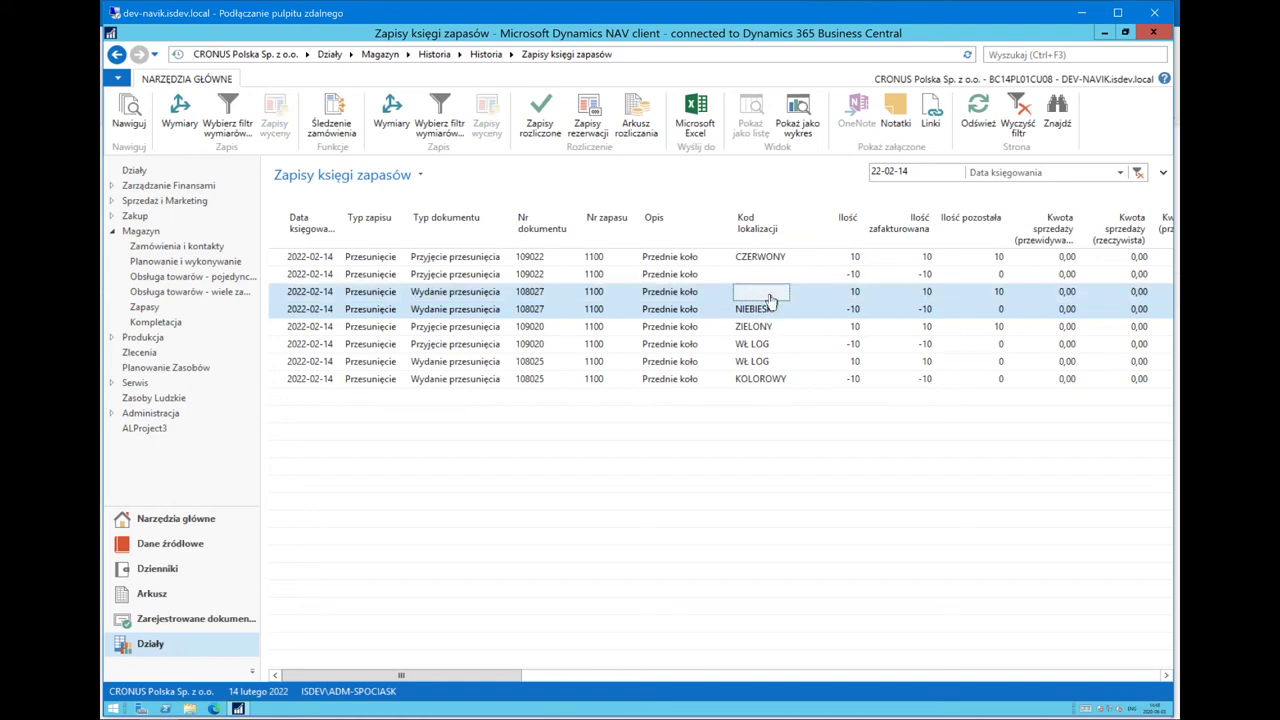
pyautogui.keyDown('shift'); pyautogui.click(773, 262); pyautogui.keyUp('shift')
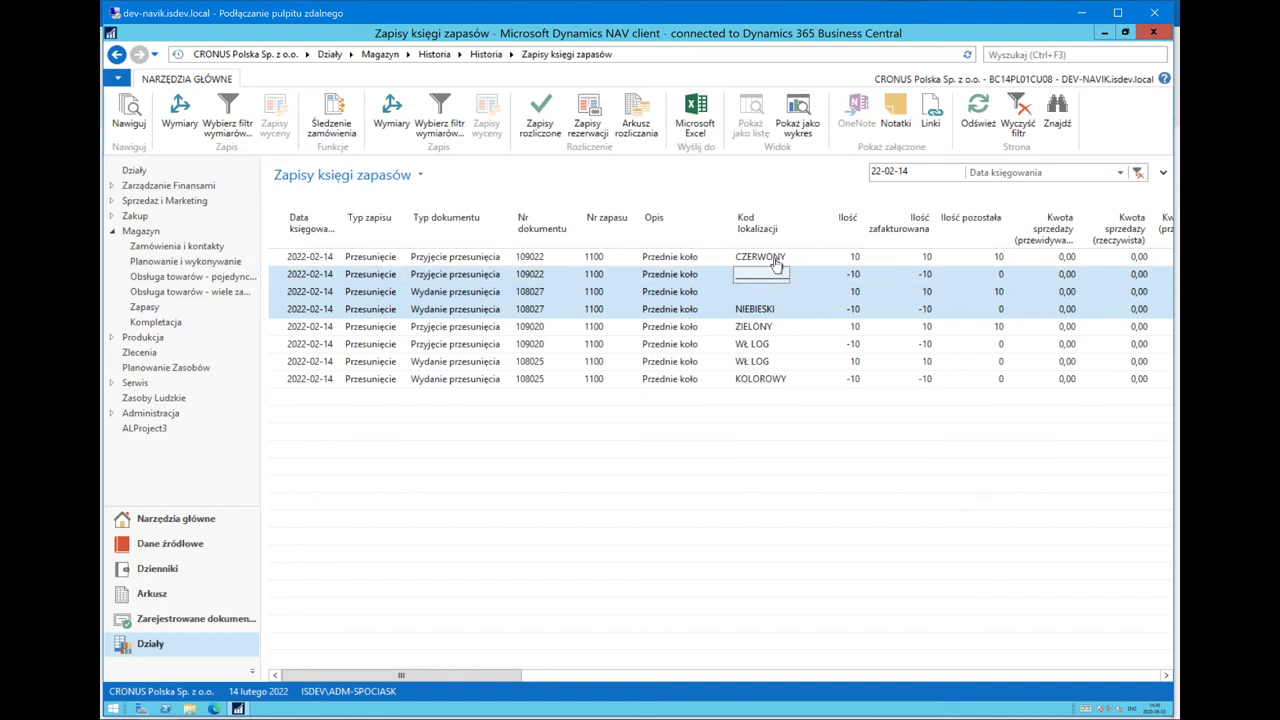